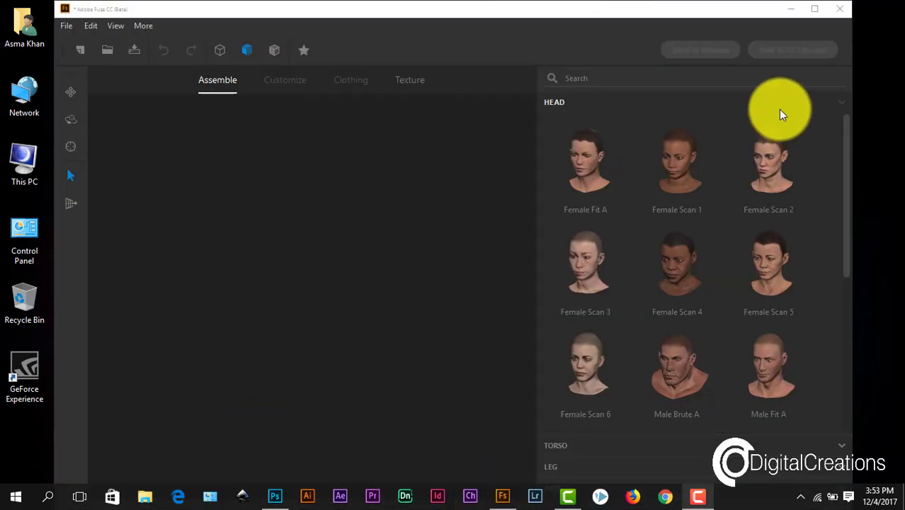
Step: Maximize the application window, browse the head library and add a male head to start the character
click(813, 9)
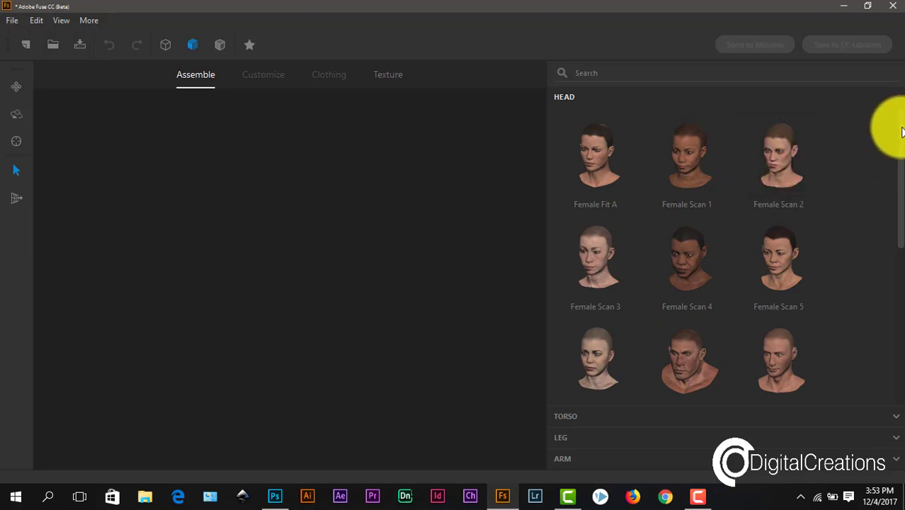
scroll(902, 172, down, 2)
scroll(902, 172, down, 5)
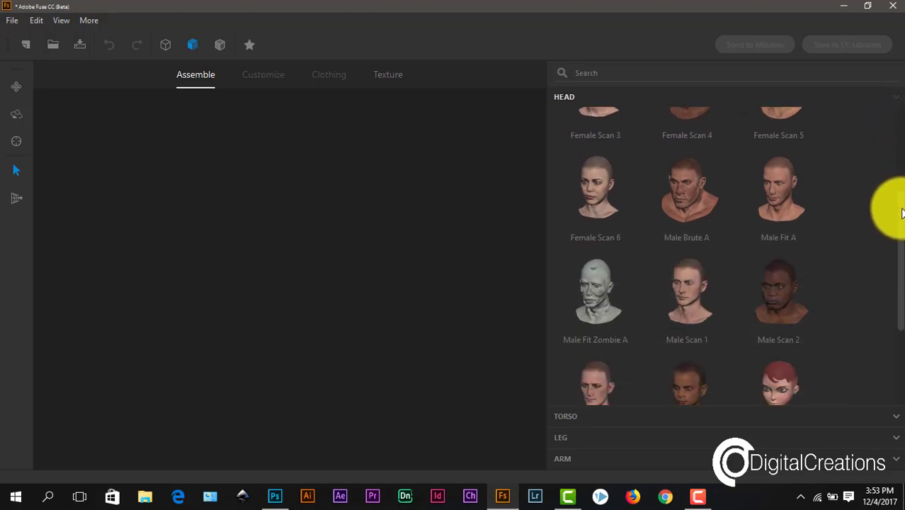
scroll(901, 248, down, 2)
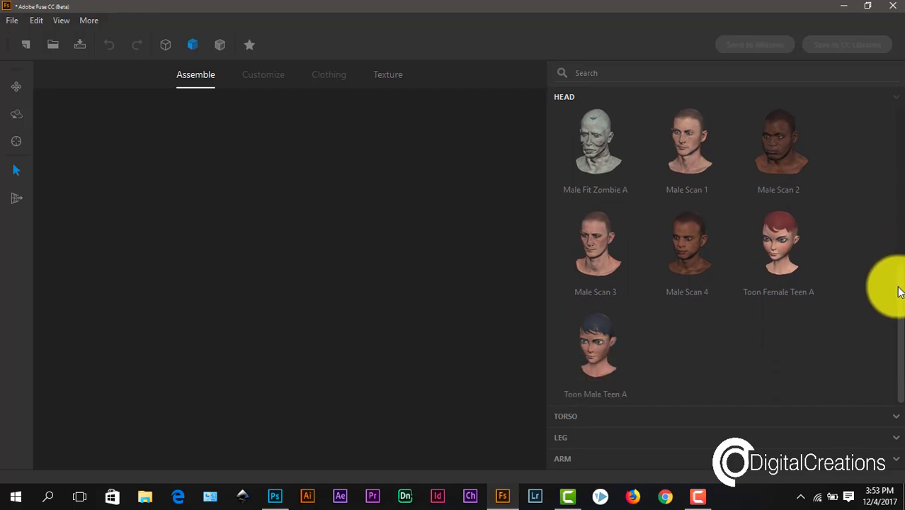
scroll(901, 262, up, 6)
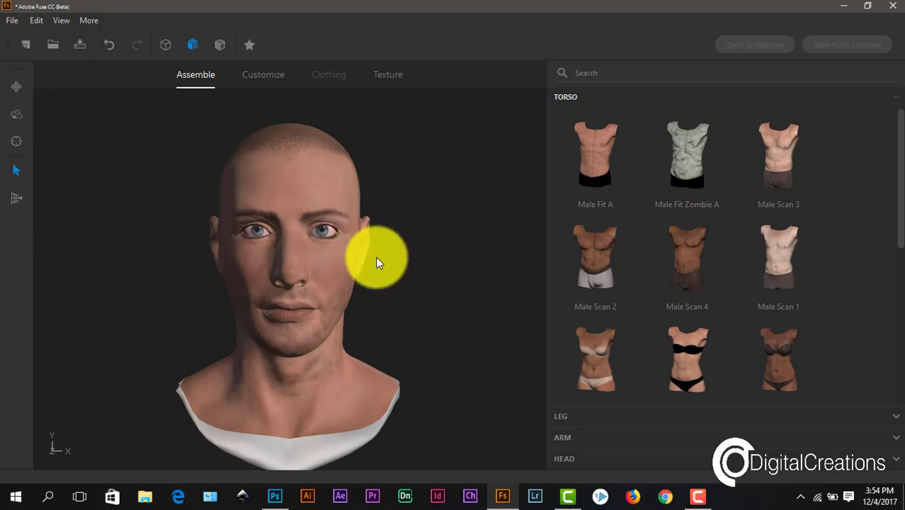
Step: Attach the Male Fit A torso to the head
drag(406, 265, 410, 318)
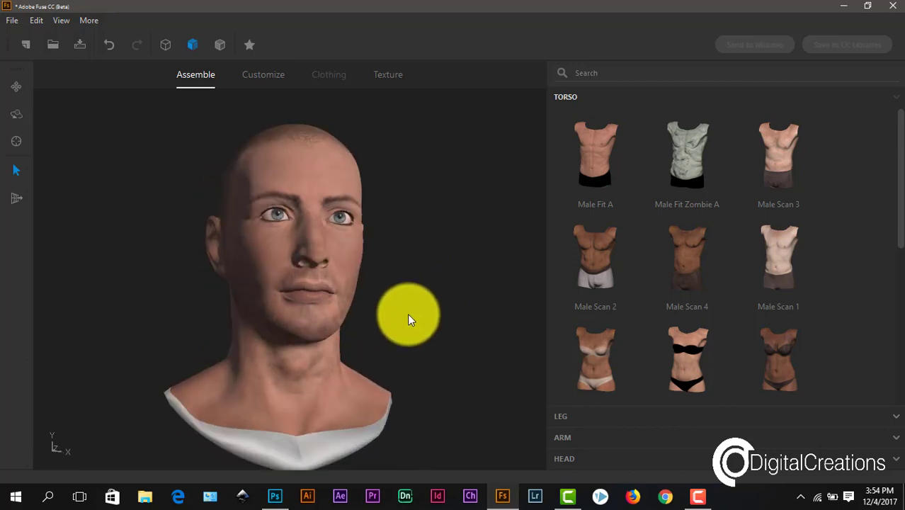
click(600, 179)
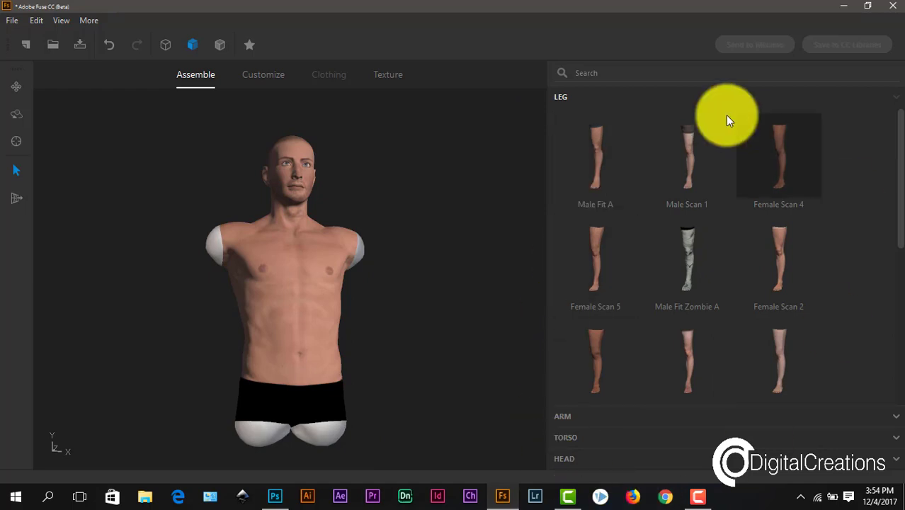
drag(449, 195, 436, 210)
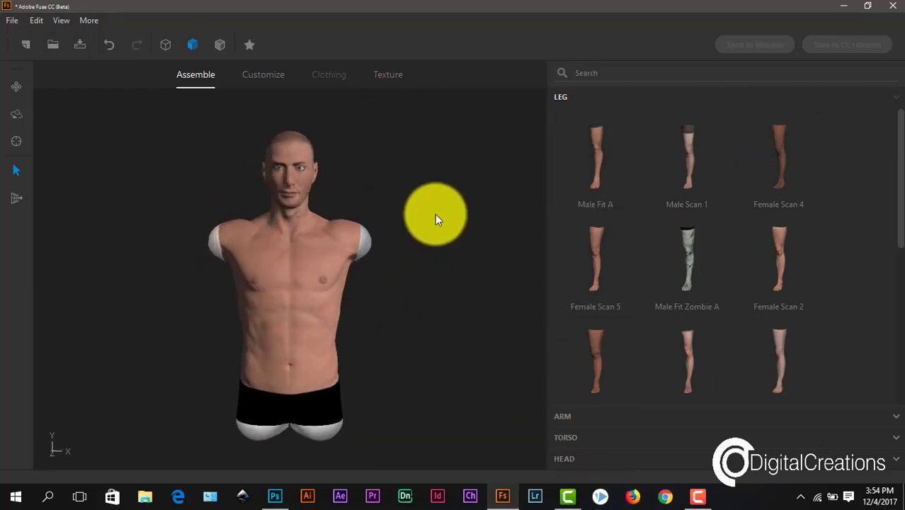
Step: Attach the Male Fit A legs and Male Fit A arms to the torso
click(593, 149)
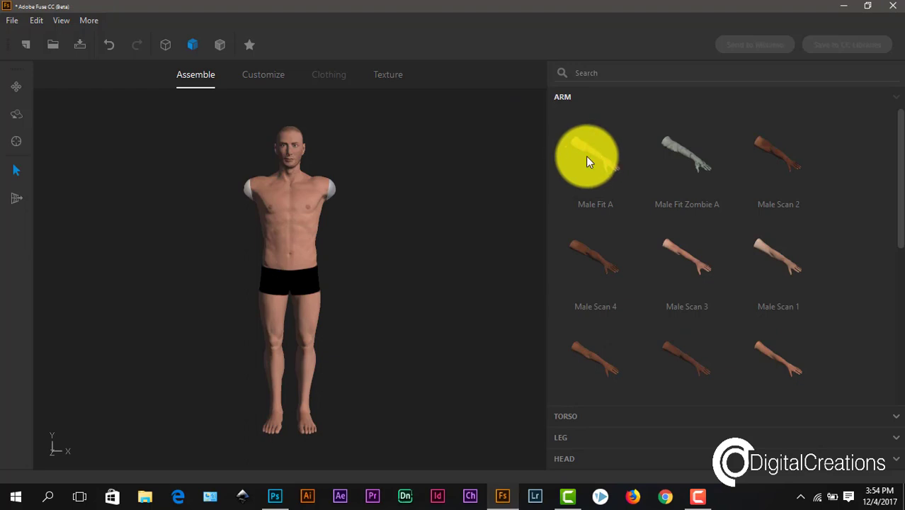
click(581, 160)
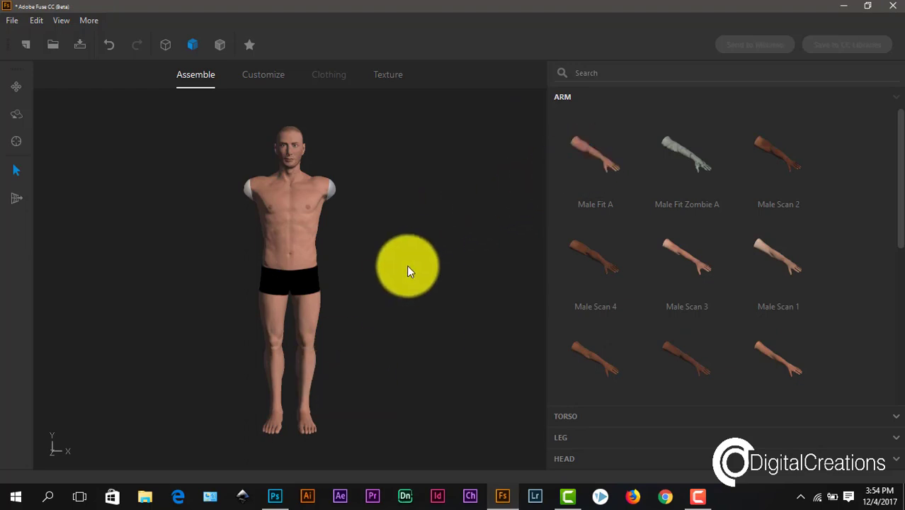
drag(405, 266, 280, 289)
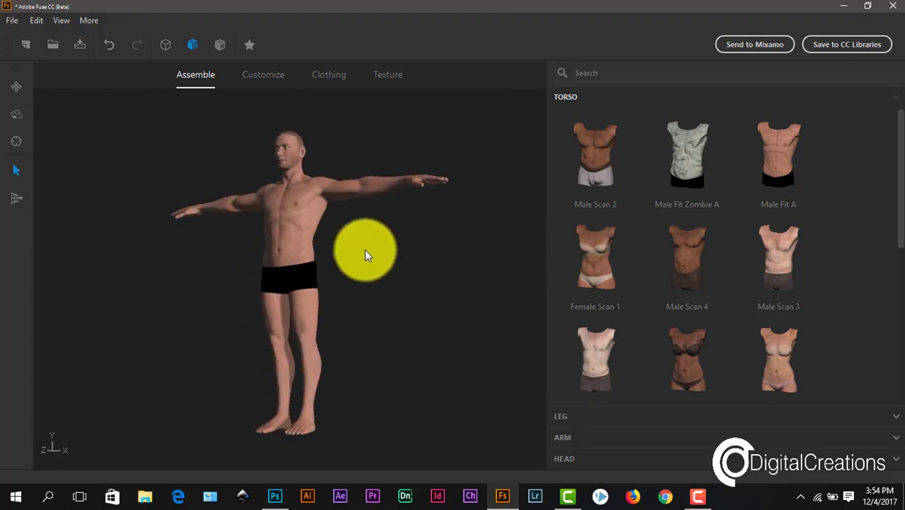
drag(440, 270, 404, 265)
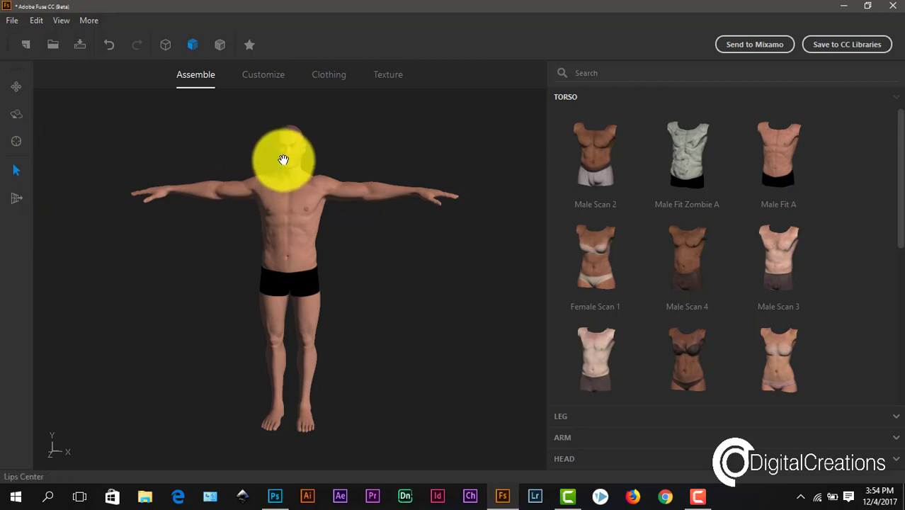
Step: Enlarge the character's shoulders directly on the model, with traps at about 93 and delts at about 100
click(327, 185)
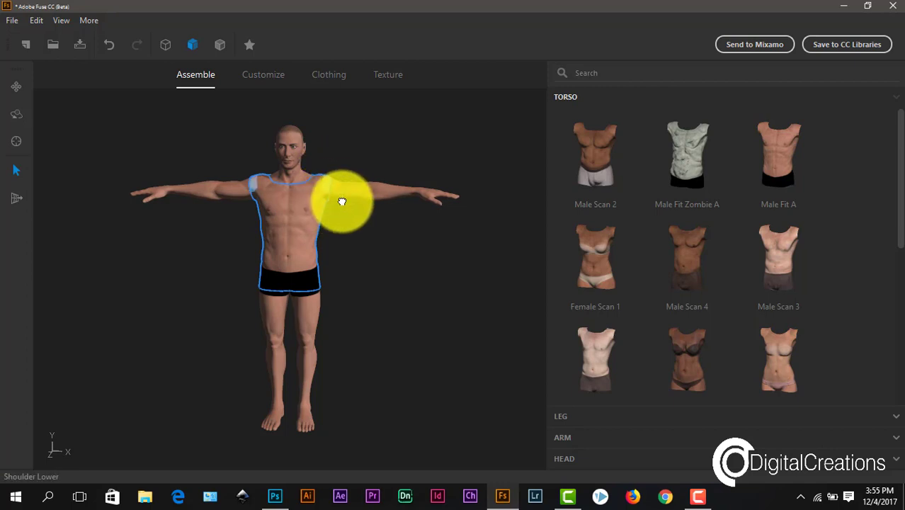
mouse_move(323, 193)
mouse_down()
mouse_move(227, 187)
mouse_move(267, 181)
mouse_move(259, 182)
mouse_move(267, 170)
mouse_move(267, 149)
mouse_move(262, 182)
mouse_move(263, 134)
mouse_move(325, 179)
mouse_up()
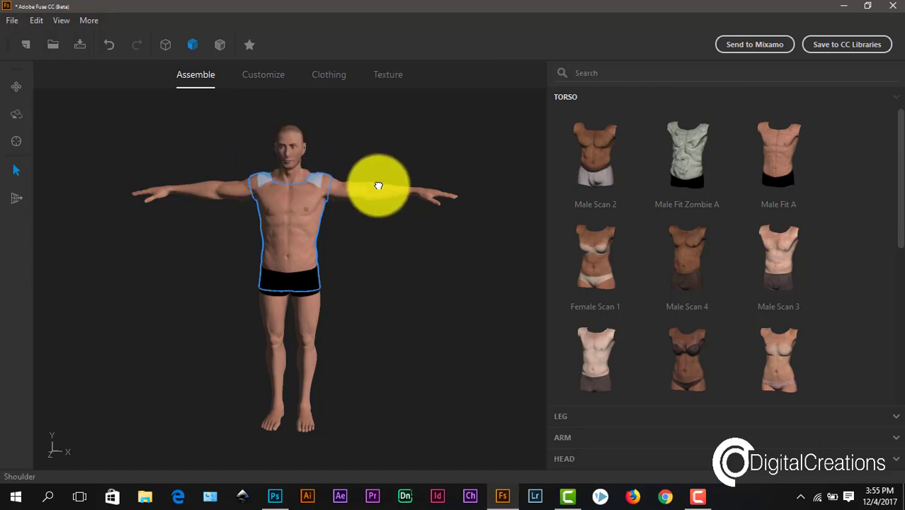
drag(374, 286, 404, 272)
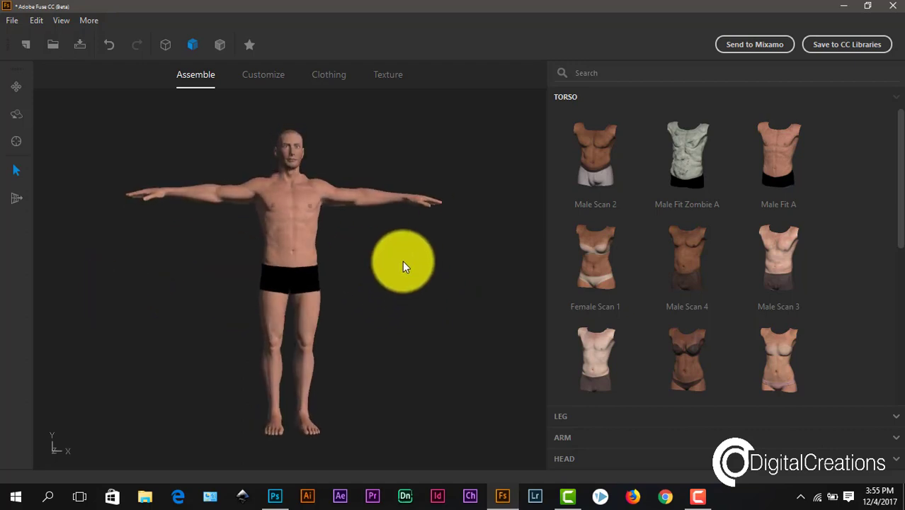
click(267, 80)
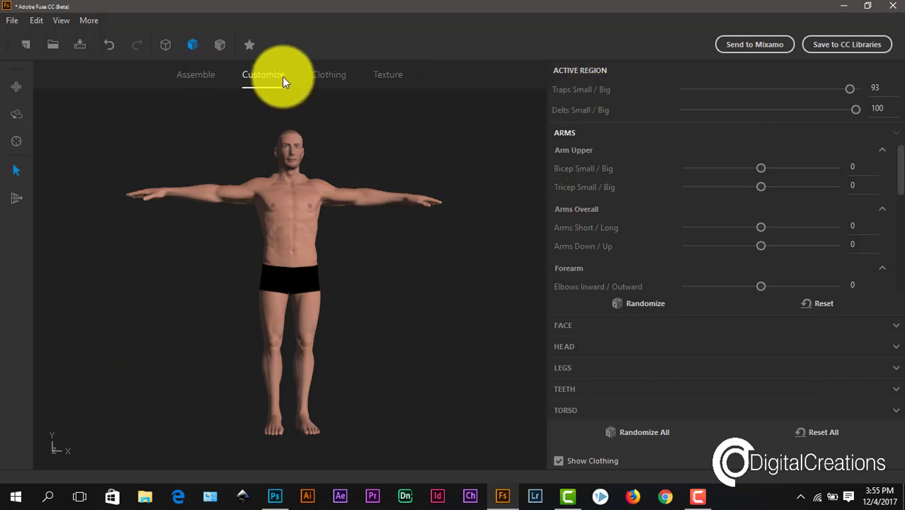
Step: Dress the character in the ACU Rolled Up Sleeves top and the Belted Straight Pant
click(325, 77)
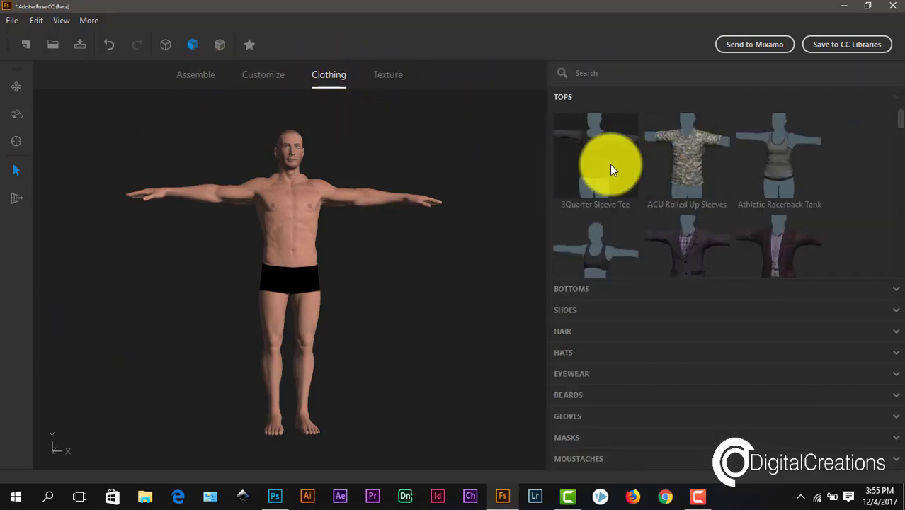
click(685, 170)
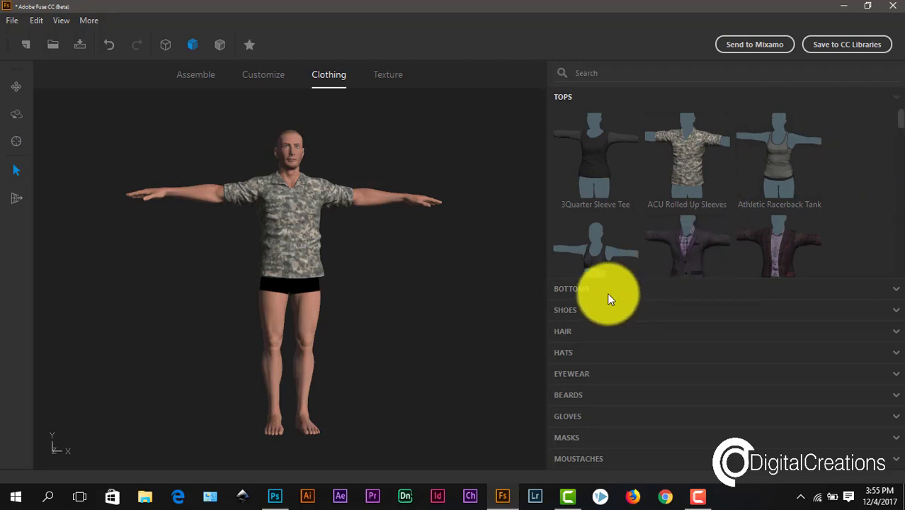
click(587, 287)
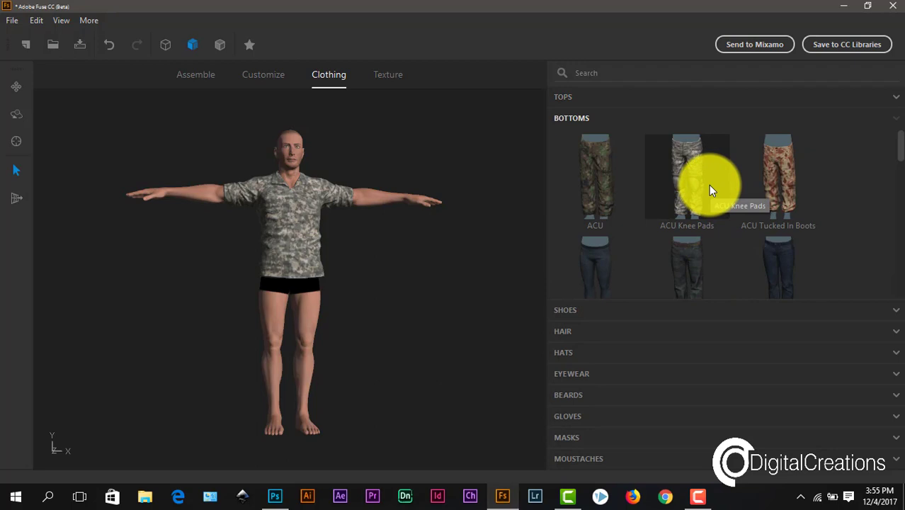
click(688, 259)
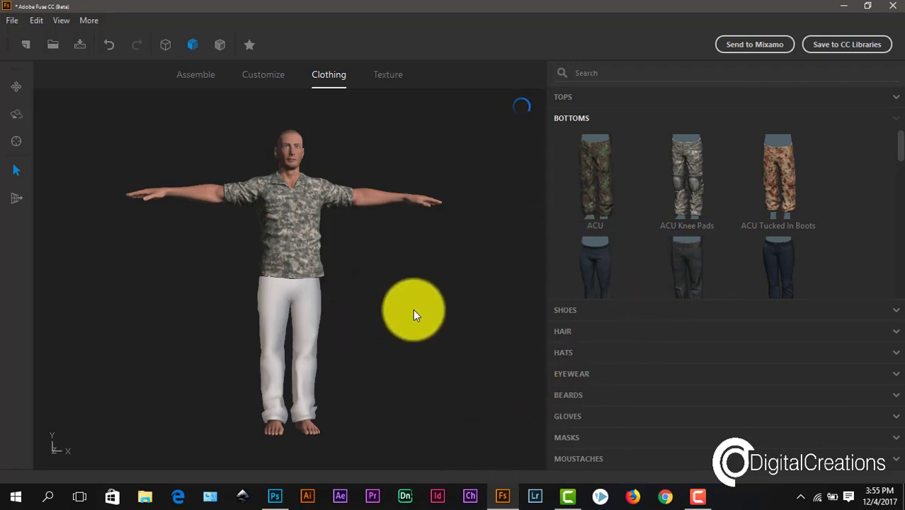
drag(414, 303, 421, 332)
Step: Put the Boots 1 shoes on the character and check them from several angles
click(583, 309)
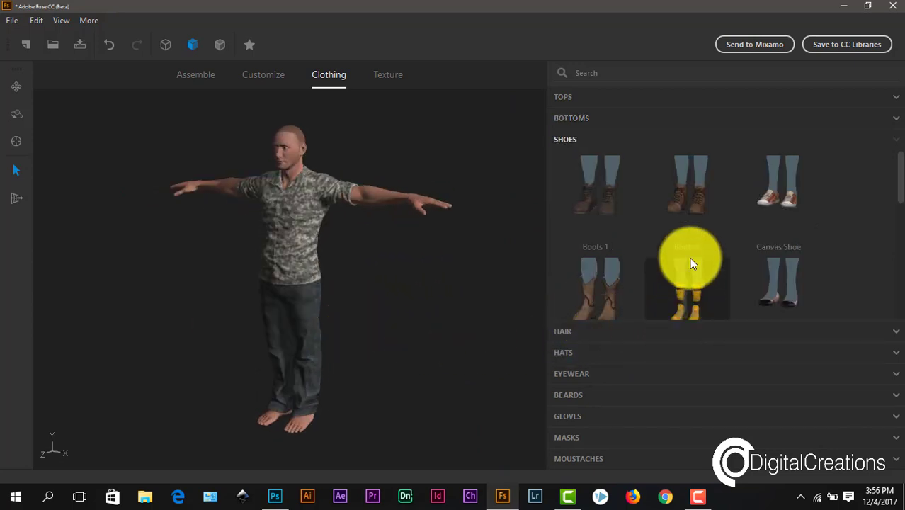
click(597, 204)
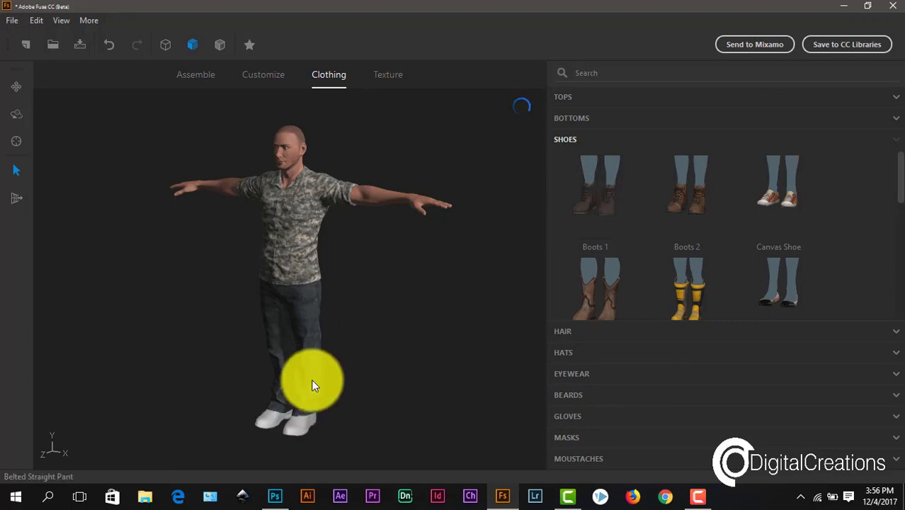
drag(364, 405, 226, 400)
drag(137, 401, 479, 399)
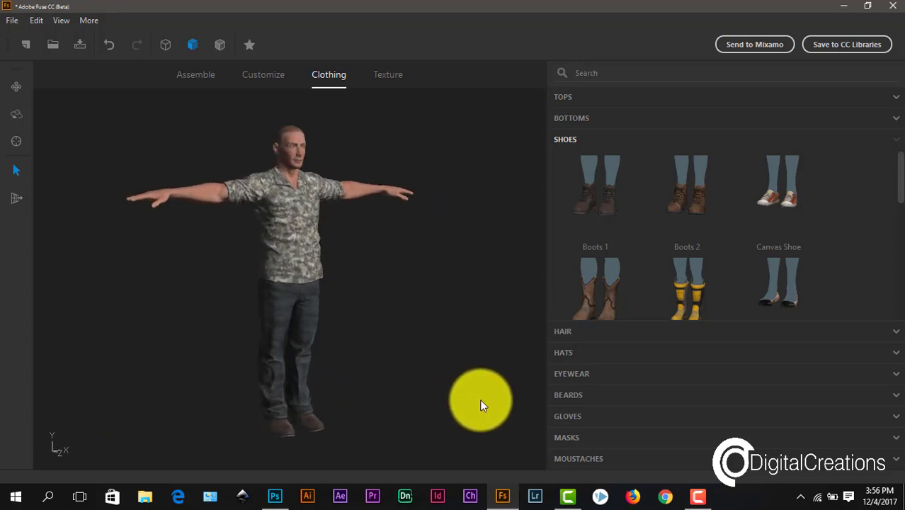
Step: Browse the hairstyles and give the character the Alpha Medium Messy hair
click(567, 332)
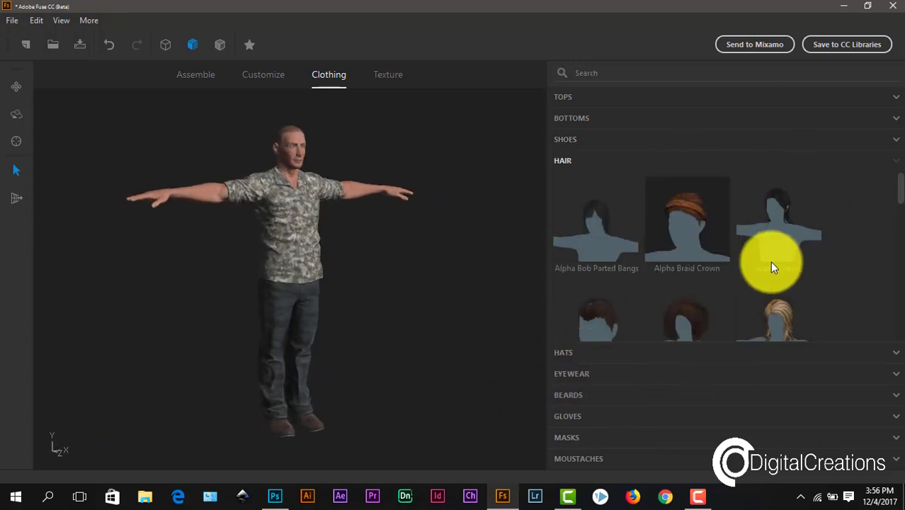
scroll(898, 212, down, 1)
scroll(900, 227, down, 1)
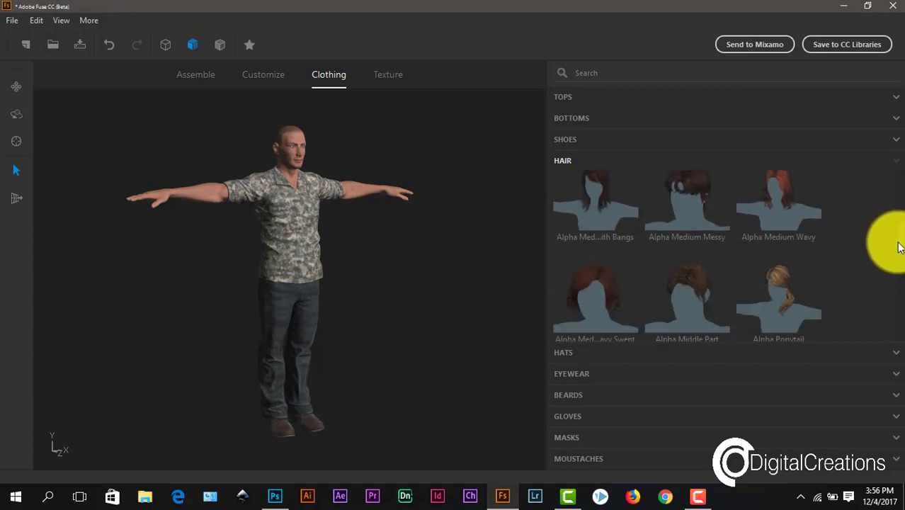
scroll(895, 246, down, 1)
scroll(885, 238, up, 1)
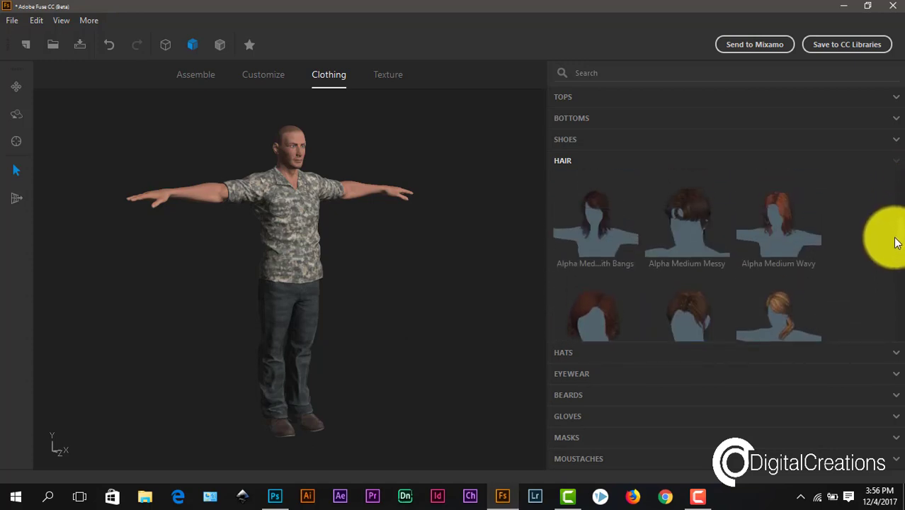
click(702, 225)
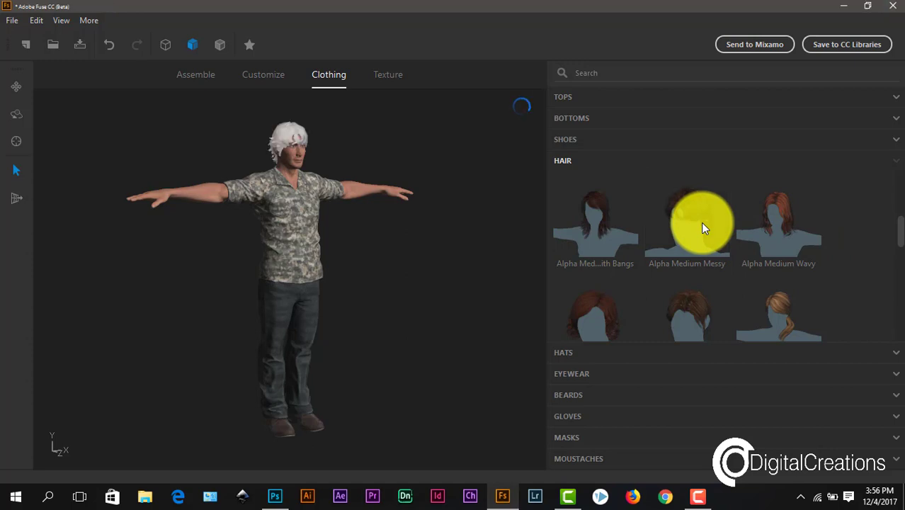
drag(447, 247, 437, 155)
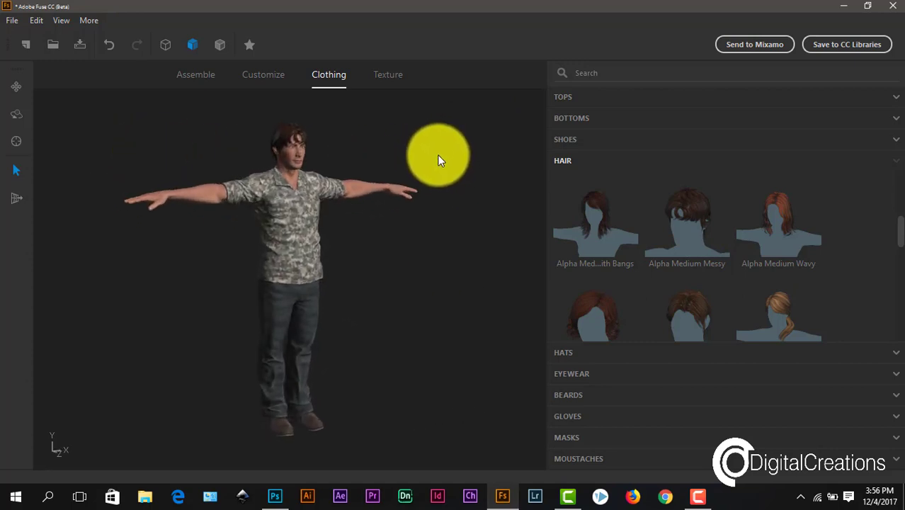
Step: Browse the hats and put the Trilby on the character's head
click(563, 353)
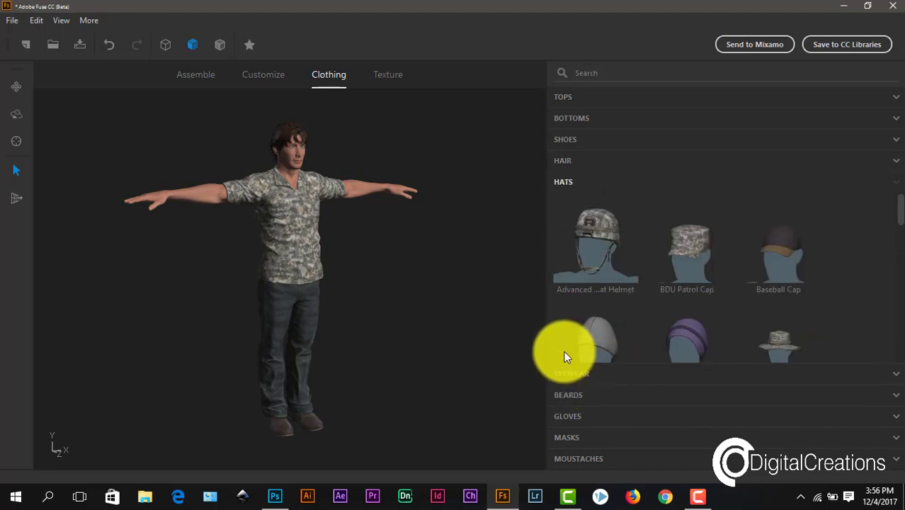
scroll(883, 216, down, 2)
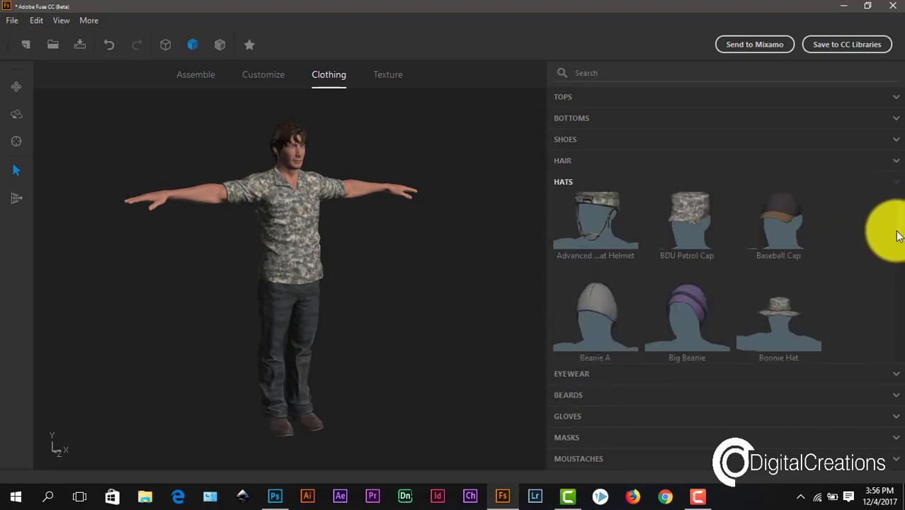
scroll(895, 255, down, 2)
scroll(894, 266, down, 3)
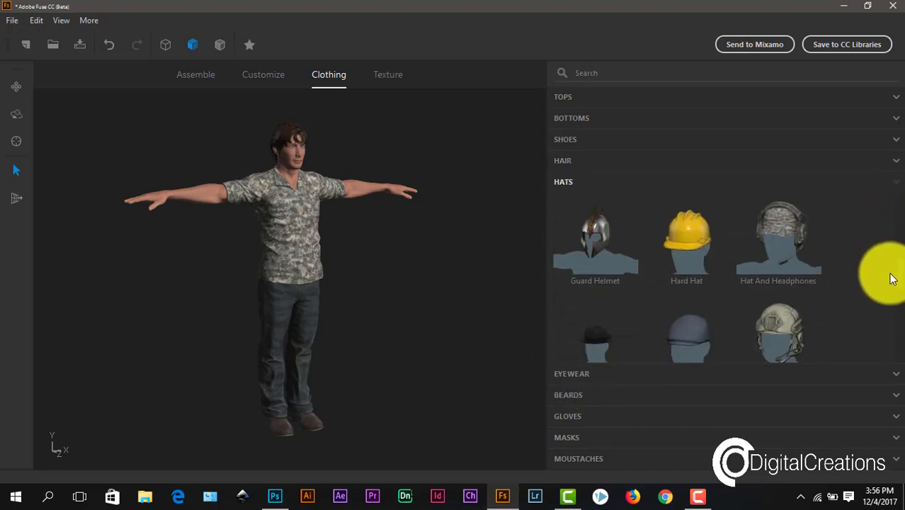
scroll(887, 301, down, 3)
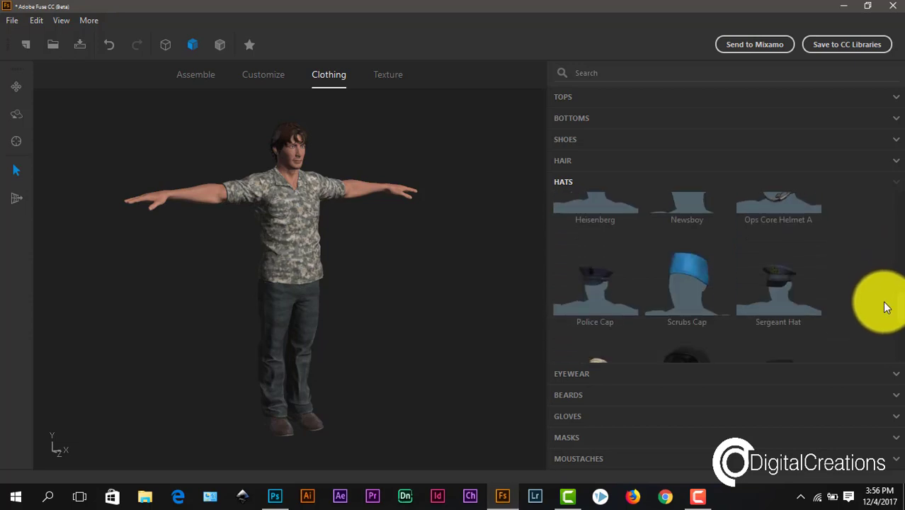
scroll(883, 322, down, 2)
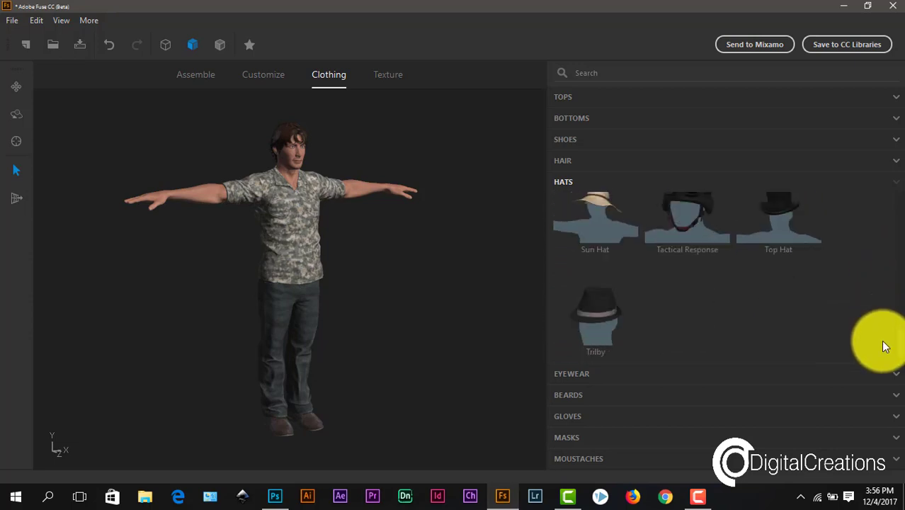
click(606, 316)
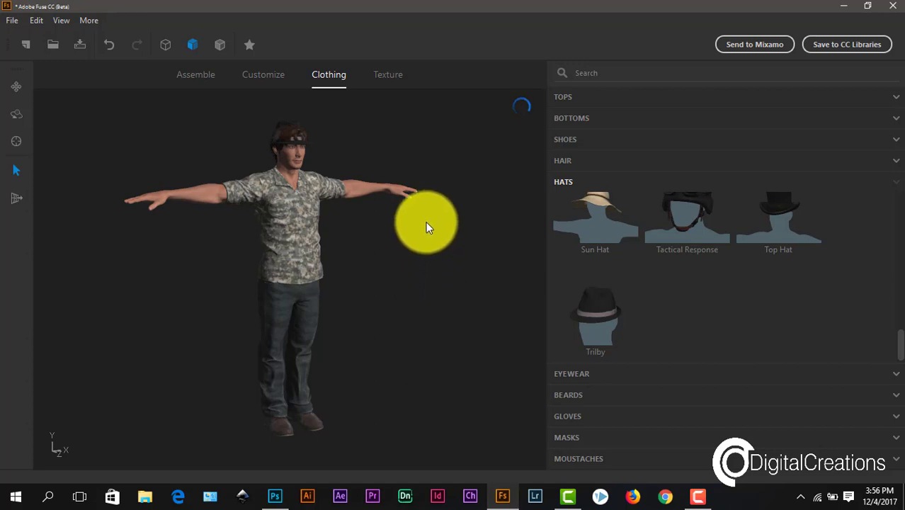
mouse_move(423, 174)
mouse_down()
mouse_move(376, 211)
mouse_move(252, 207)
mouse_move(350, 198)
mouse_move(450, 172)
mouse_move(353, 186)
mouse_move(231, 180)
mouse_move(422, 162)
mouse_up()
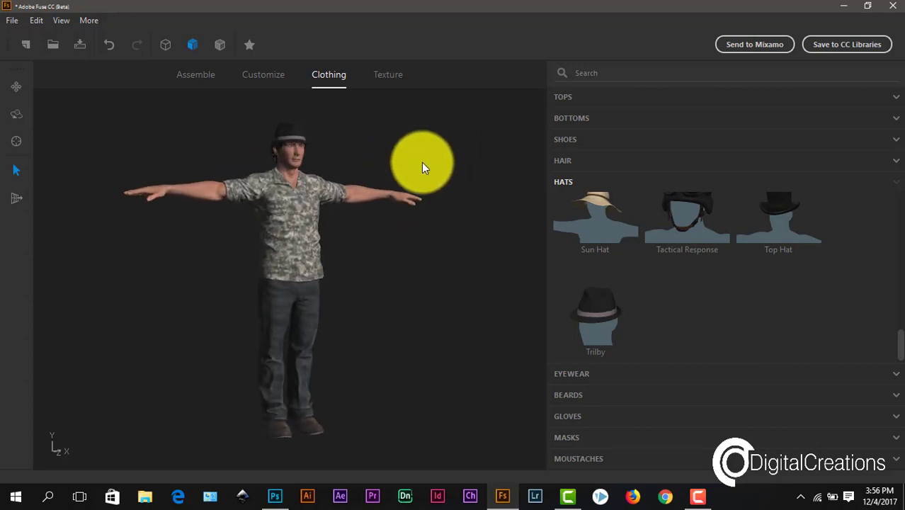
Step: Browse the eyewear and put the last pair of glasses in the collection on the character
click(598, 380)
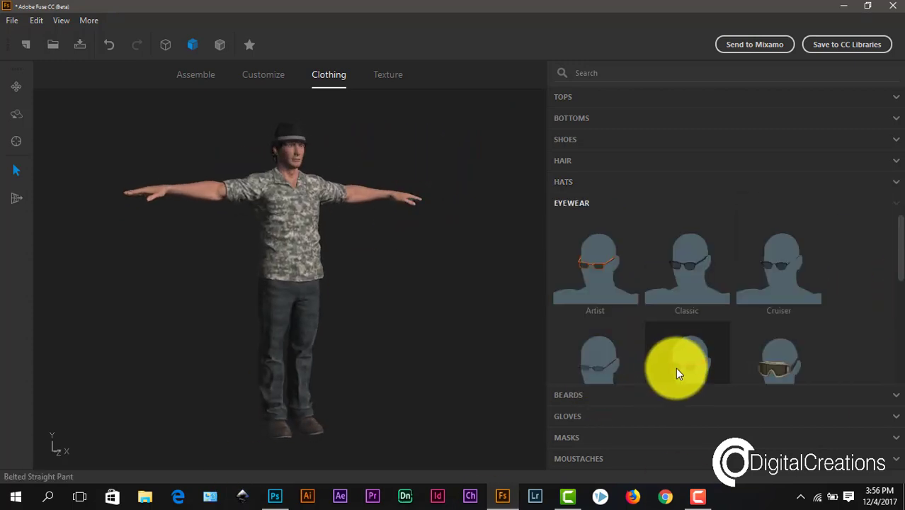
drag(897, 242, 896, 333)
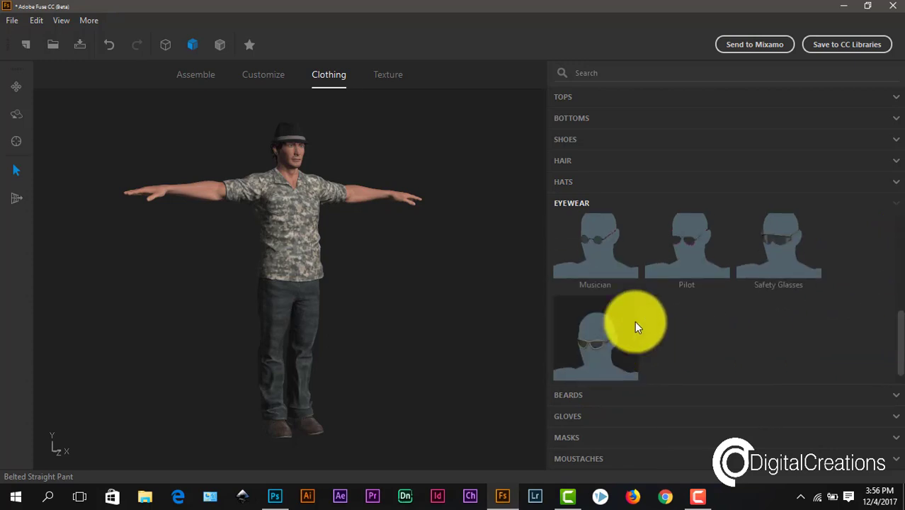
click(598, 337)
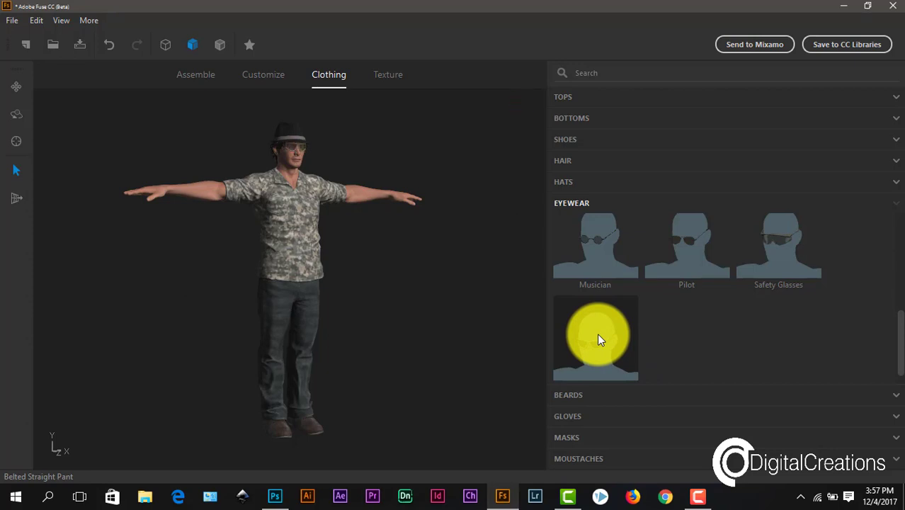
drag(413, 154, 366, 153)
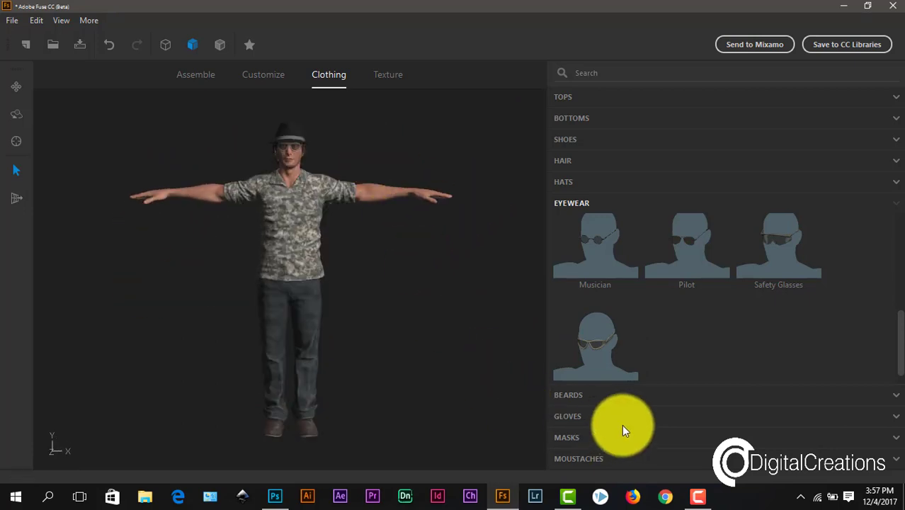
Step: Give the character the Alpha Thick Goatee beard and the Fingerless Gloves
click(577, 395)
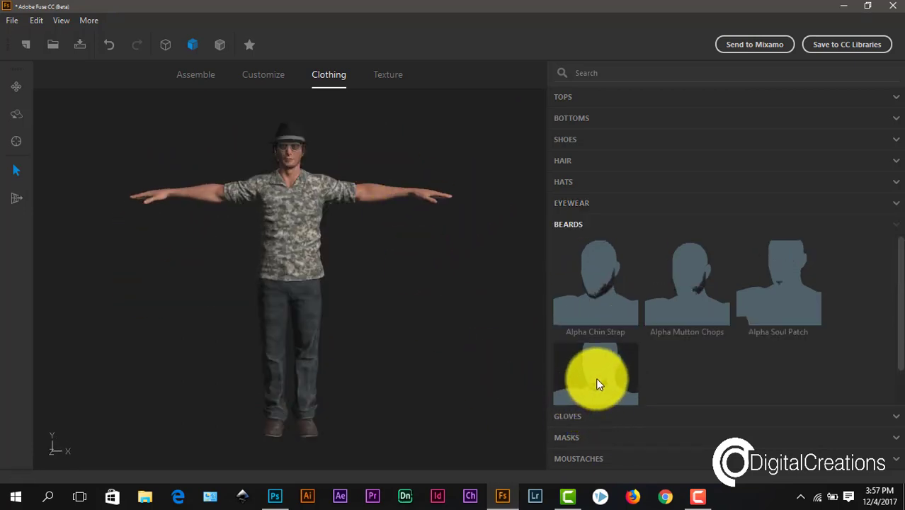
click(597, 381)
scroll(891, 301, down, 1)
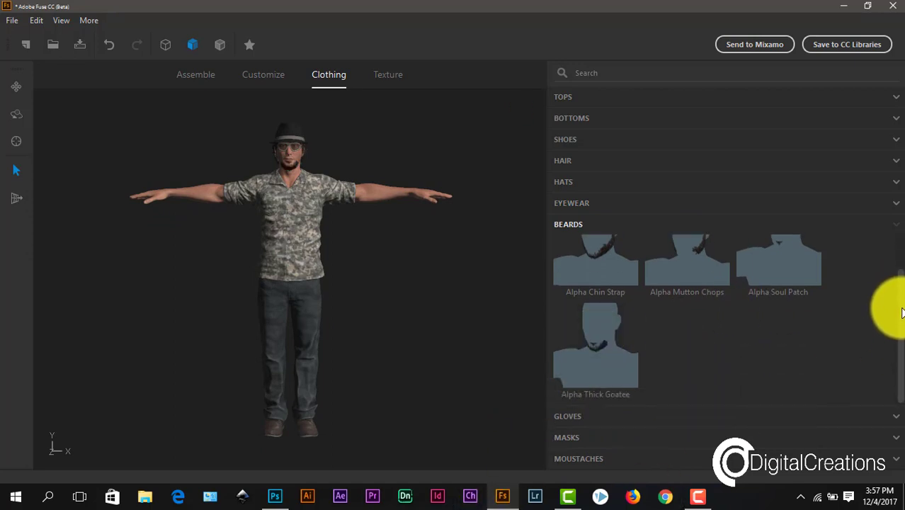
click(575, 415)
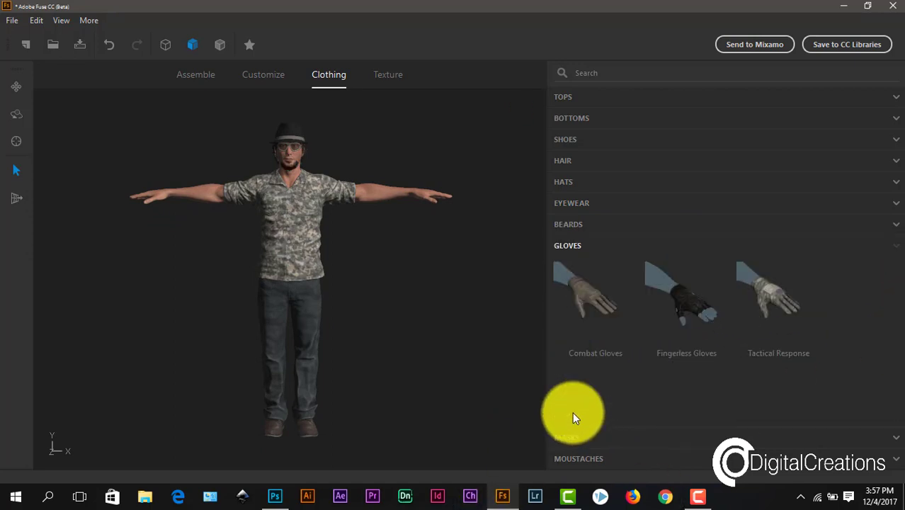
click(686, 309)
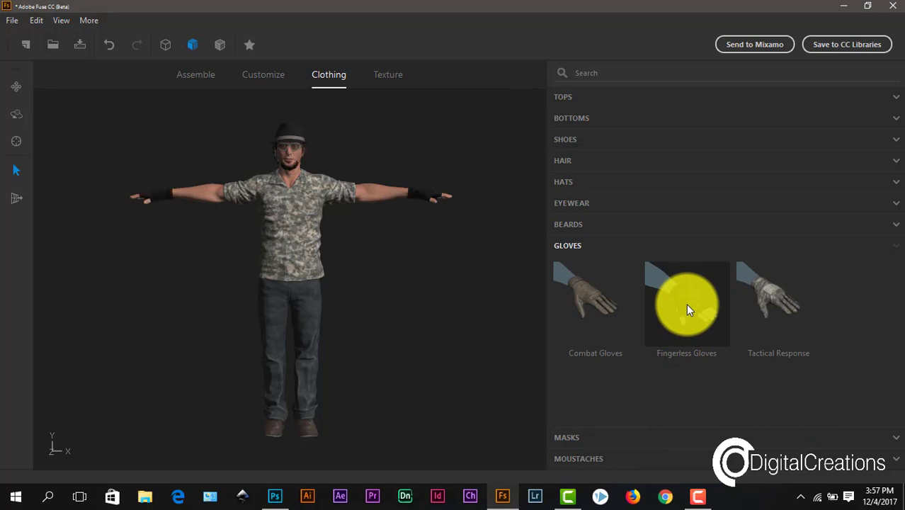
Step: Look through the masks without choosing one, and give the character the Trim moustache
click(580, 437)
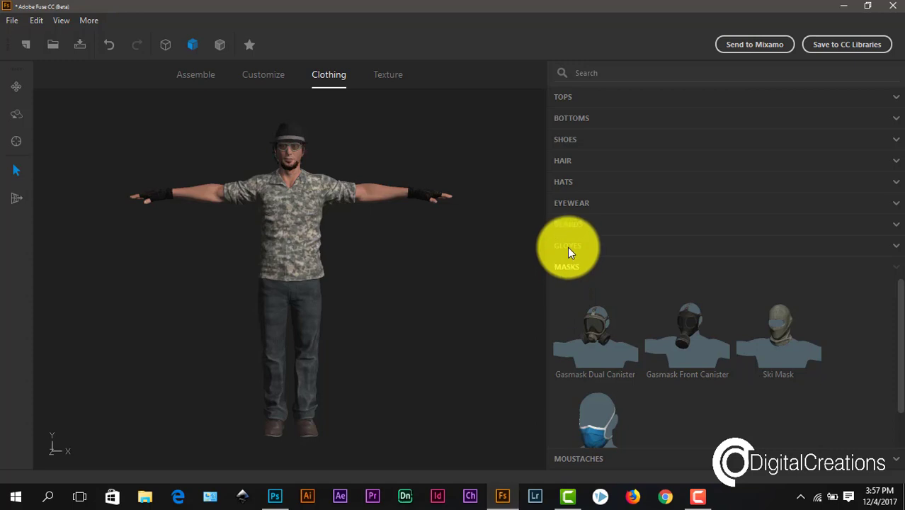
scroll(814, 397, down, 1)
click(594, 459)
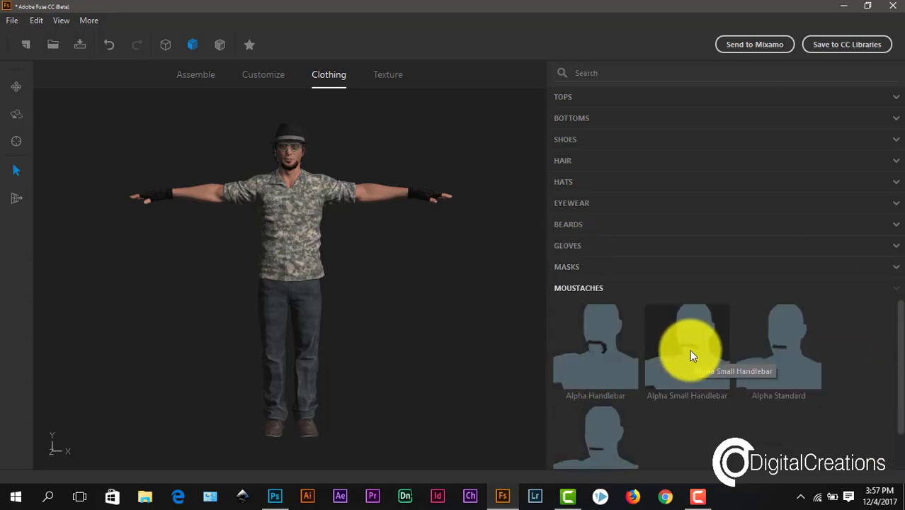
click(607, 444)
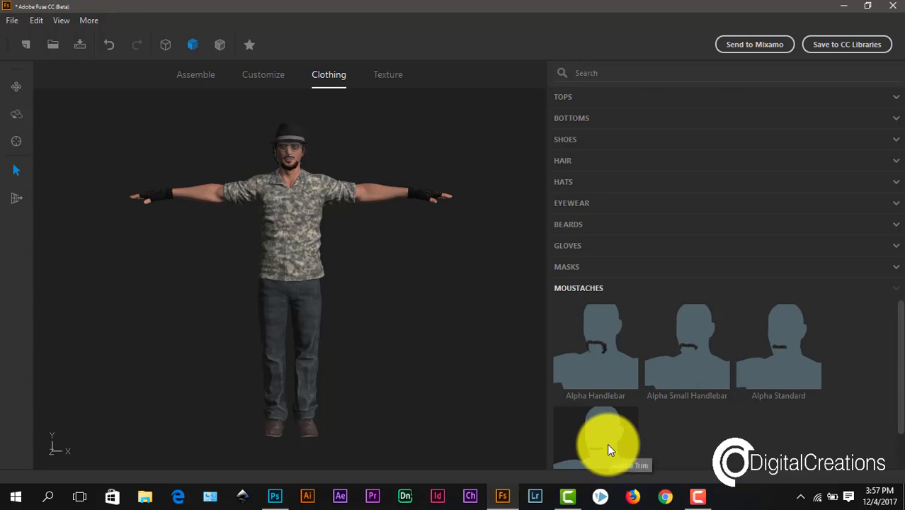
drag(342, 357, 469, 398)
drag(896, 347, 888, 171)
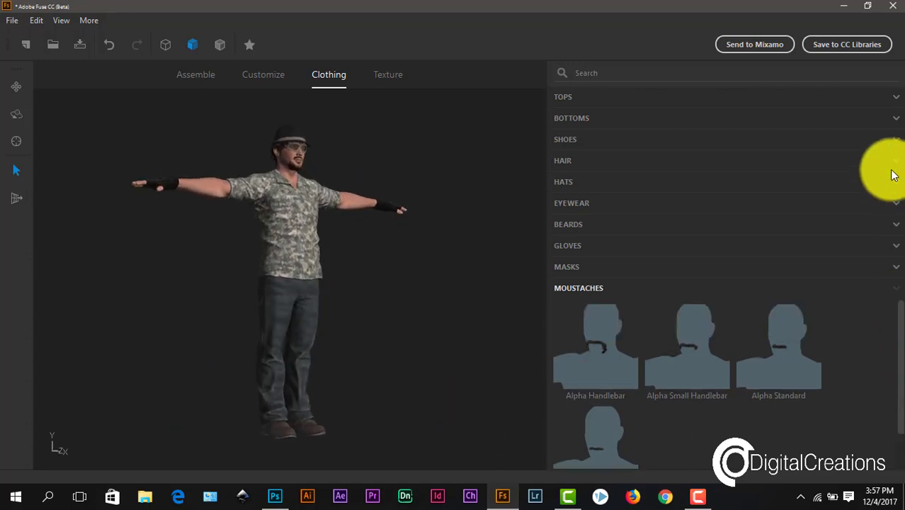
Step: Edit the camouflage shirt's texture and set its InputWarp to about 0.33
click(386, 76)
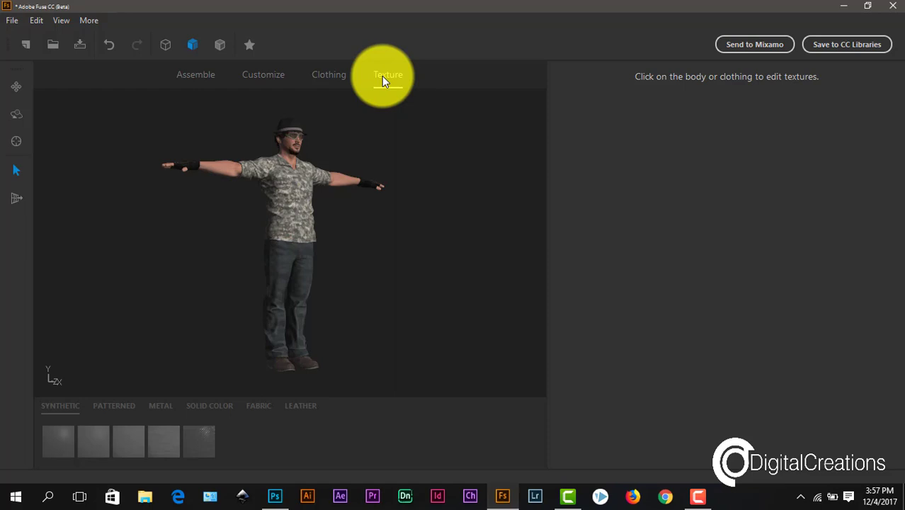
click(294, 217)
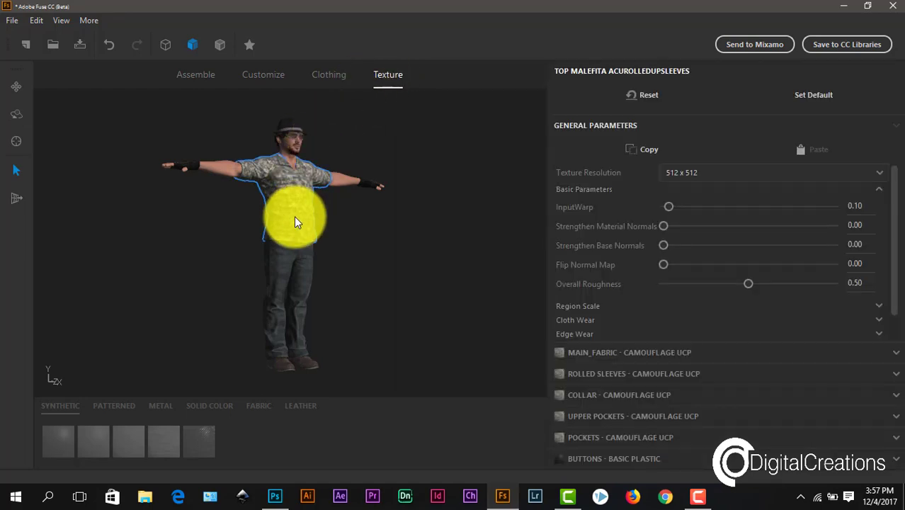
mouse_move(294, 217)
mouse_down()
mouse_move(369, 213)
mouse_move(210, 222)
mouse_move(254, 234)
mouse_move(303, 222)
mouse_up()
drag(672, 207, 686, 210)
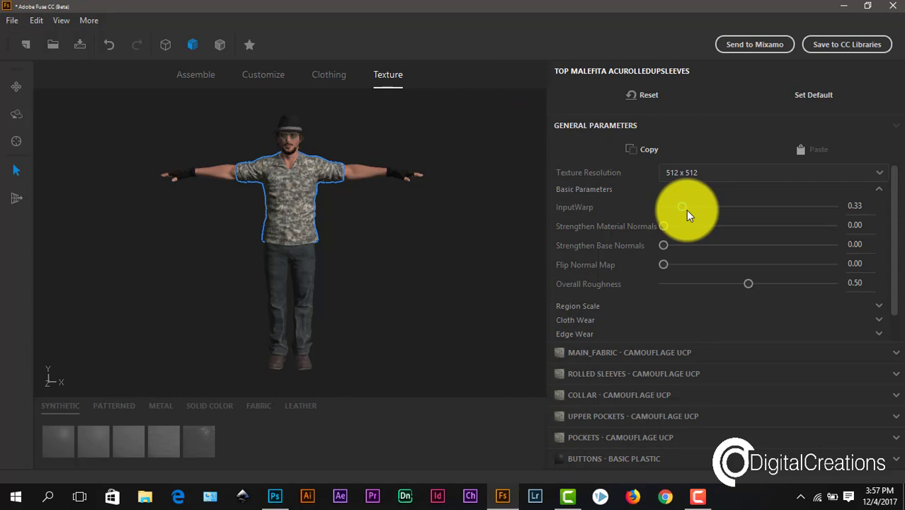
Step: Return to the Assemble stage, inspect the dressed character from several angles and review the export options
click(199, 79)
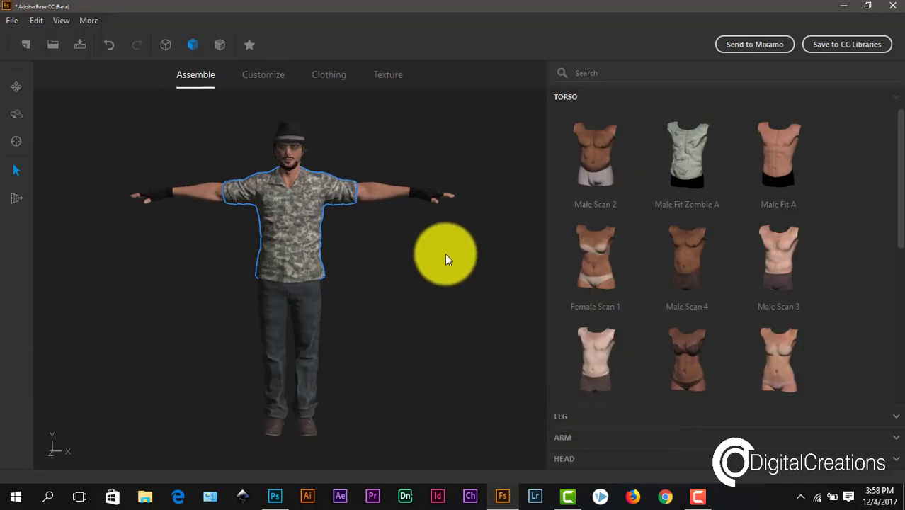
drag(402, 282, 313, 287)
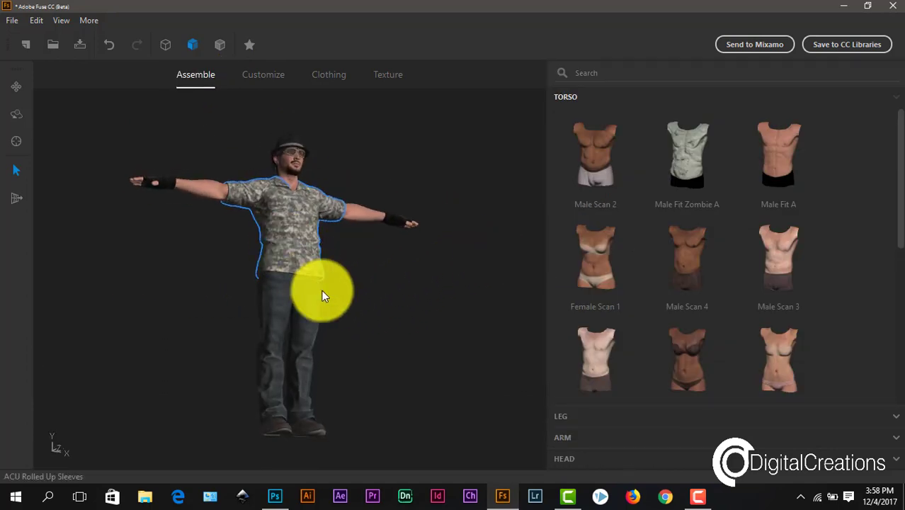
drag(352, 317, 339, 355)
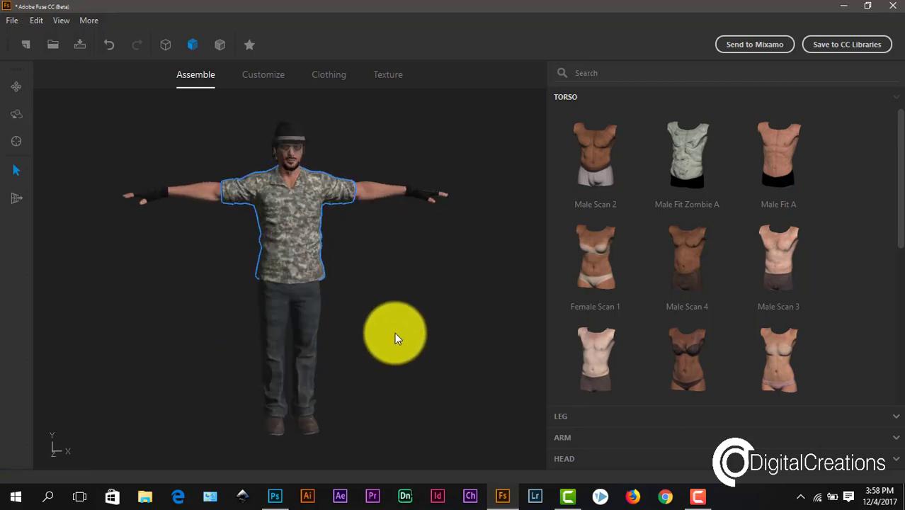
click(13, 20)
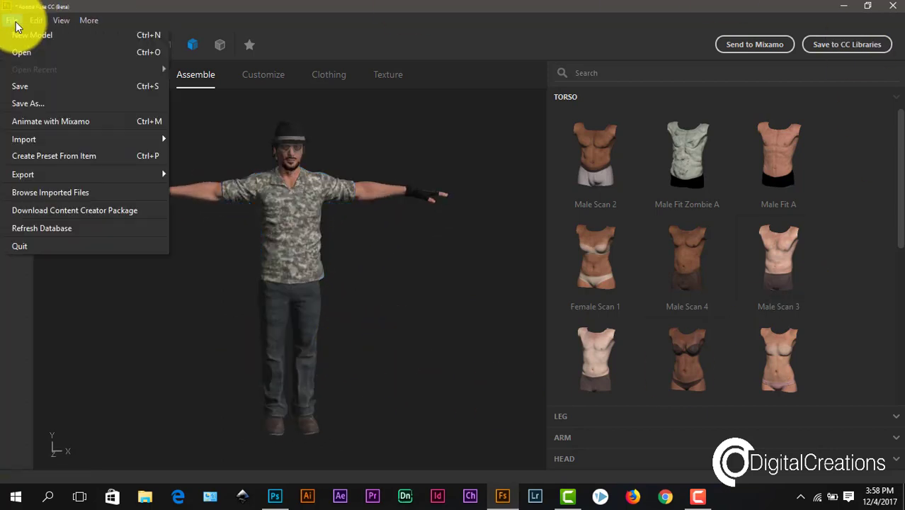
mouse_move(43, 179)
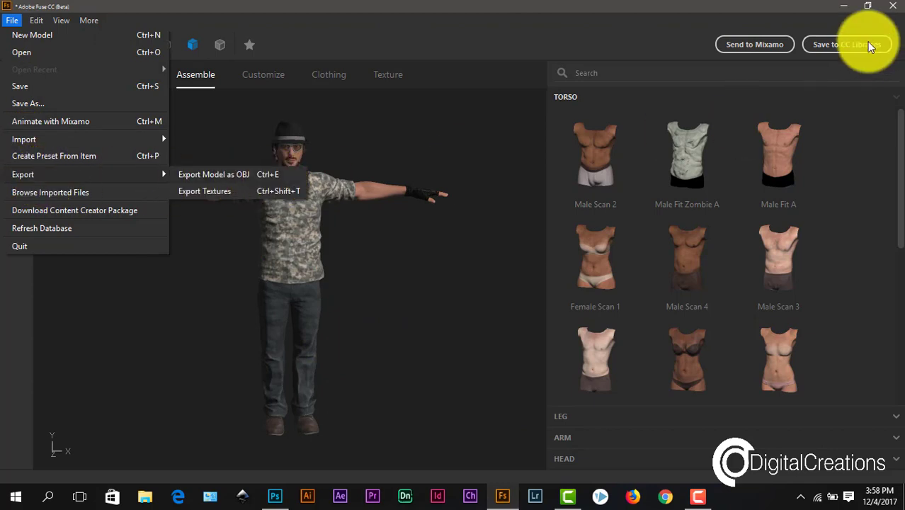
click(521, 113)
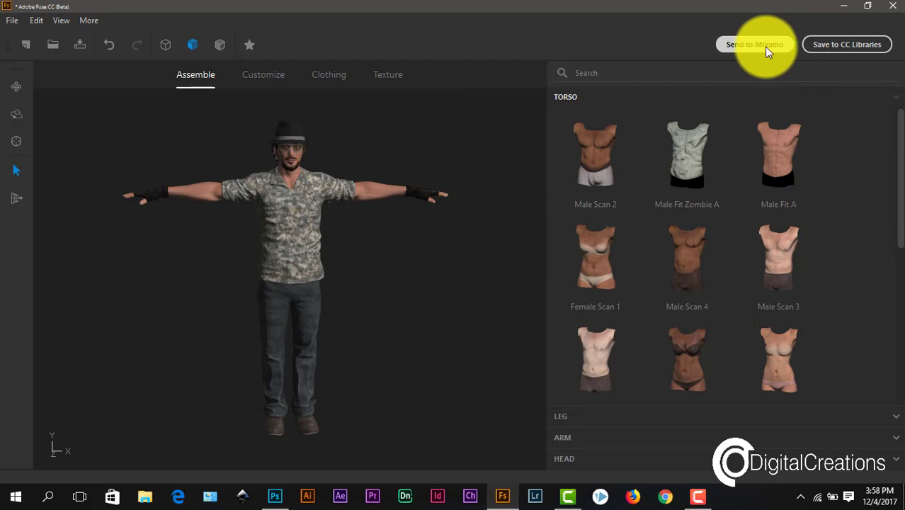
Step: Save the character to the Stock Templates Creative Cloud library under the name "Adobe Fuse cc Model"
click(842, 44)
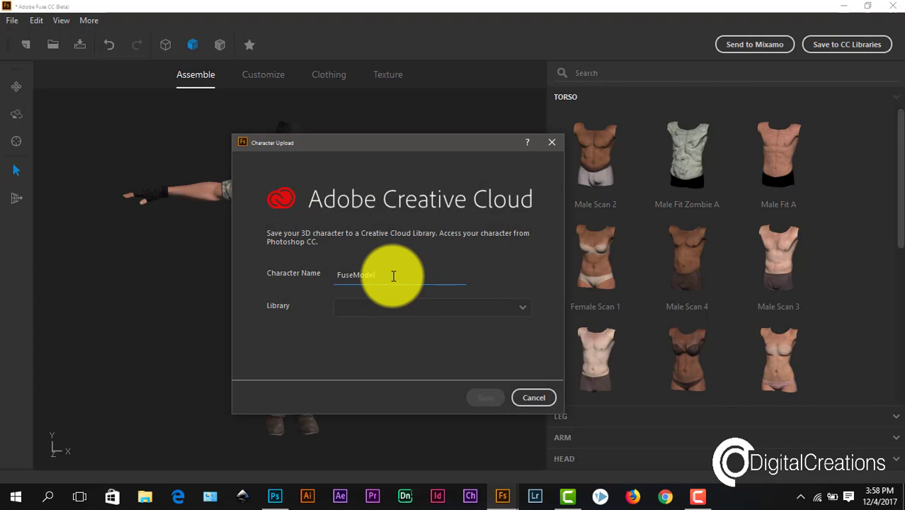
key(ctrl+a)
key(BackSpace)
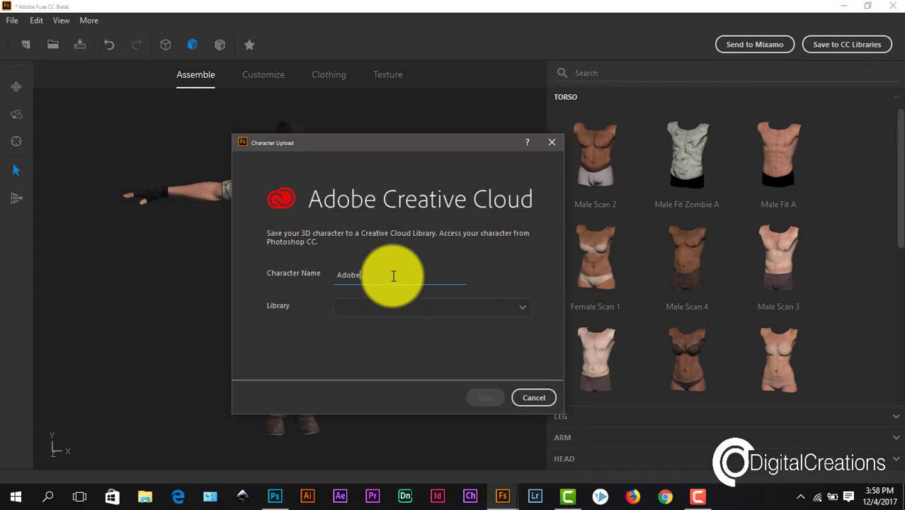
text(Adobe Fuse cc)
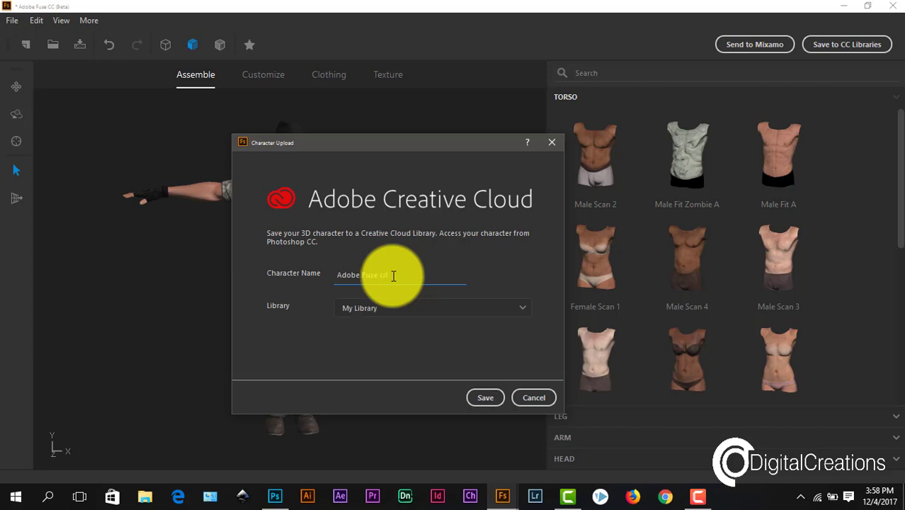
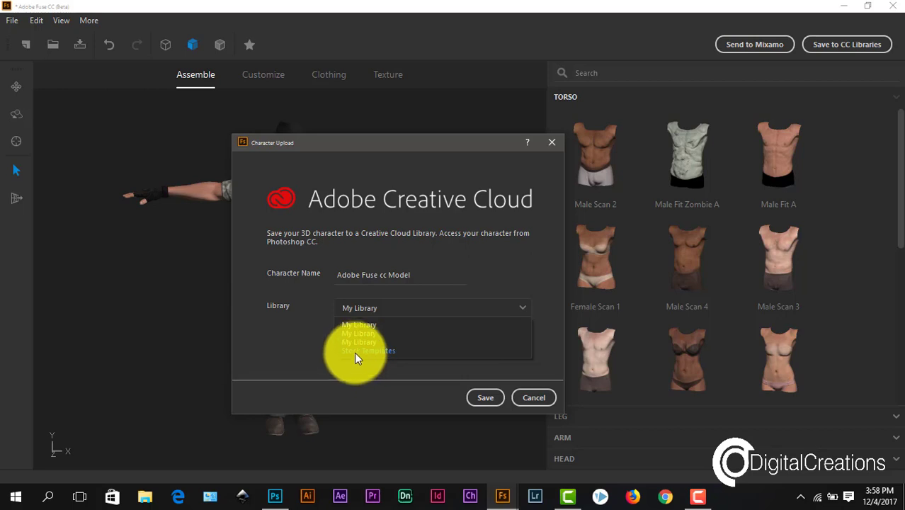
click(355, 350)
click(483, 399)
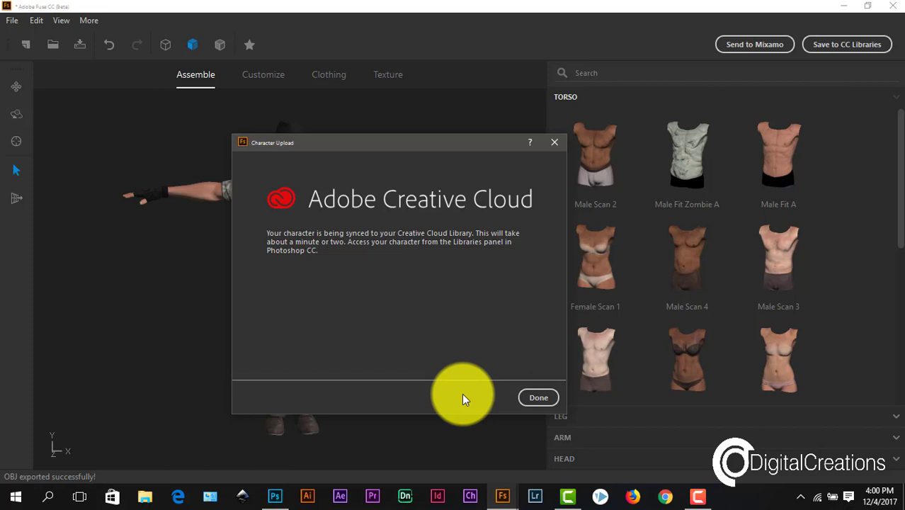
click(538, 399)
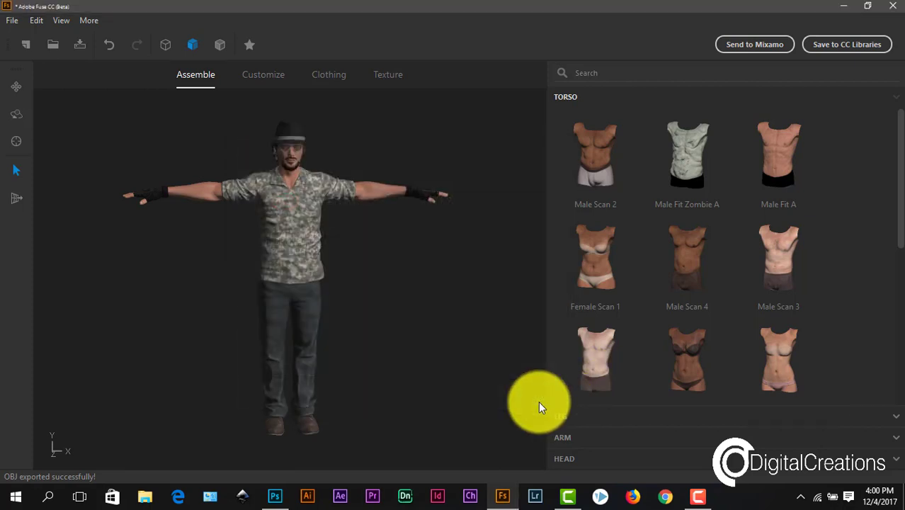
Step: Send the character to Mixamo under the name "3d Model"
click(743, 46)
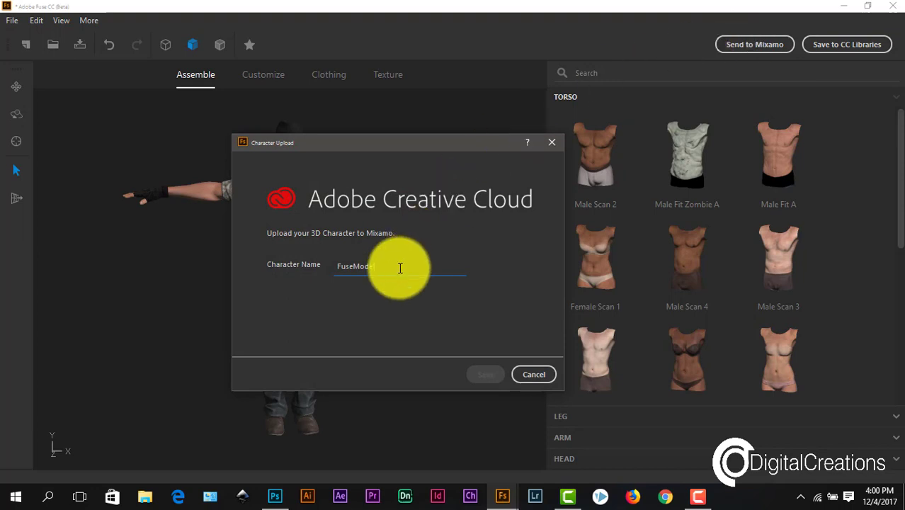
text(3d)
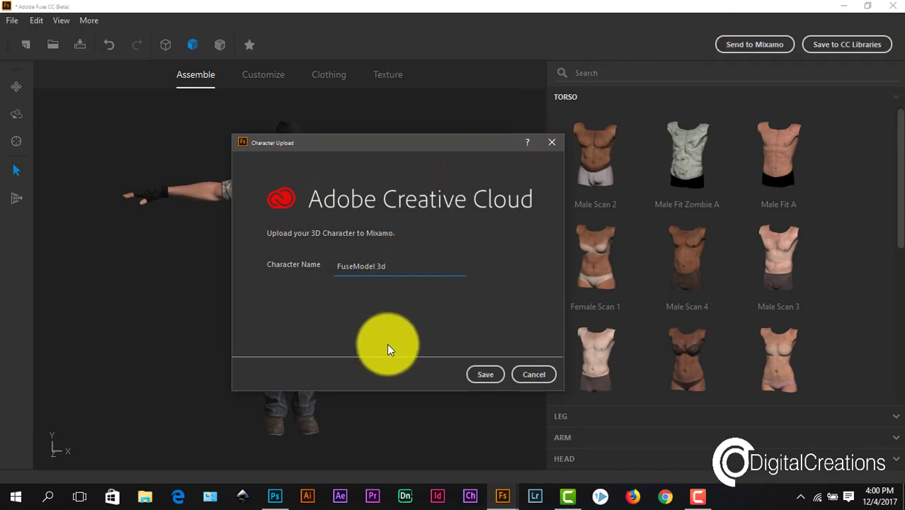
key(BackSpace)
key(BackSpace)
key(BackSpace)
key(BackSpace)
key(BackSpace)
key(BackSpace)
key(BackSpace)
key(BackSpace)
key(BackSpace)
key(BackSpace)
key(BackSpace)
key(BackSpace)
text(3d Model)
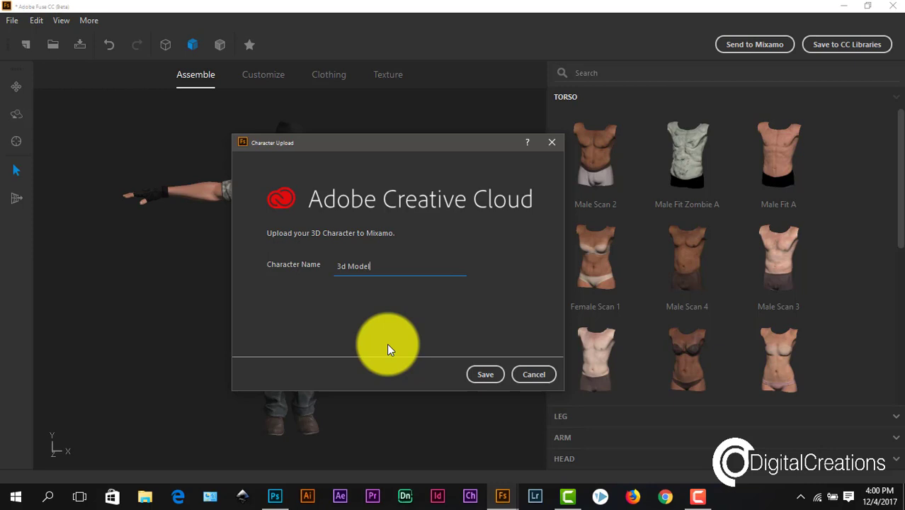
click(485, 379)
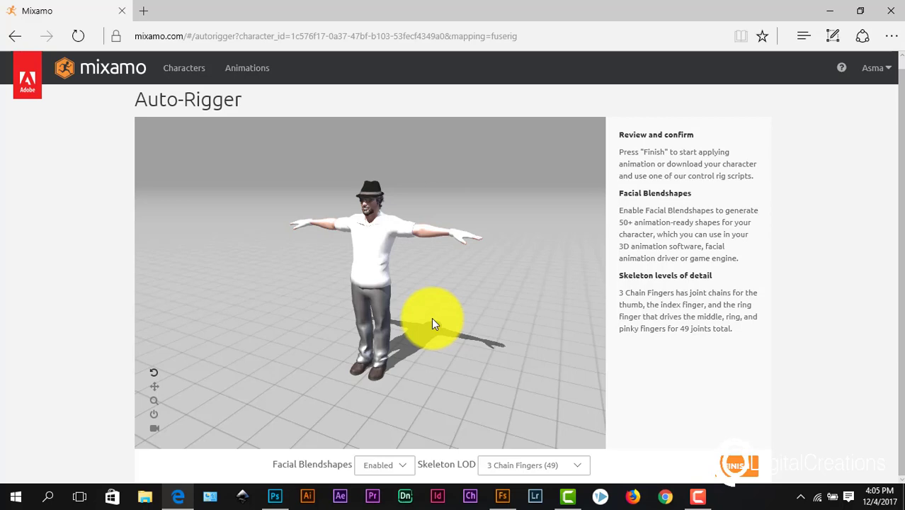
Step: Finish auto-rigging in Mixamo by accepting the uploaded figure as the new character, and open the animations collection
click(733, 467)
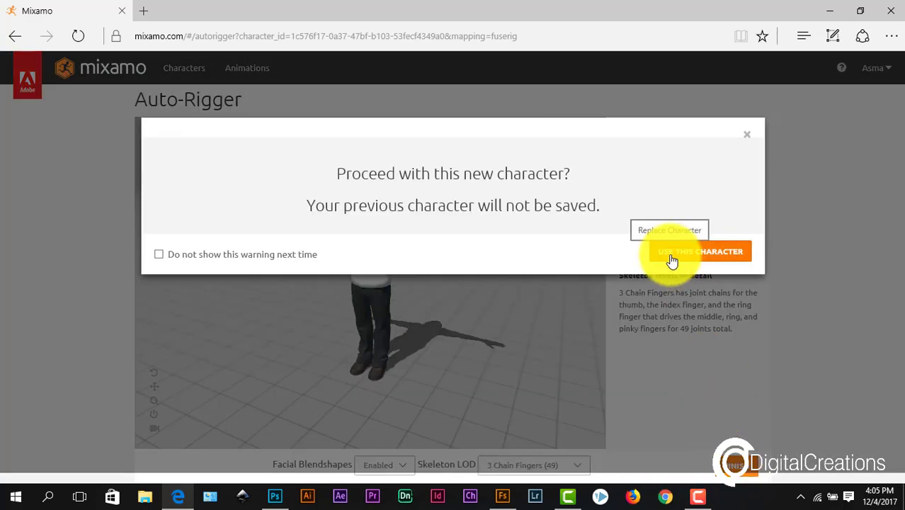
click(671, 256)
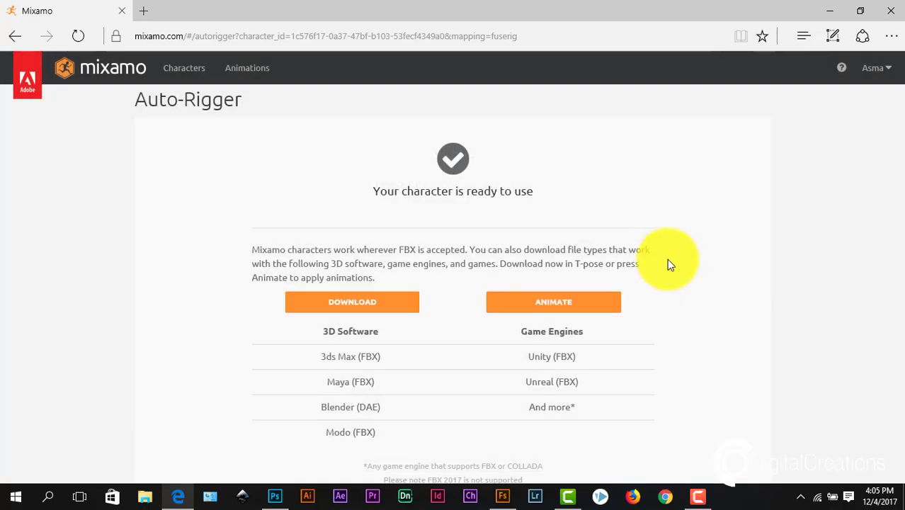
scroll(894, 185, down, 1)
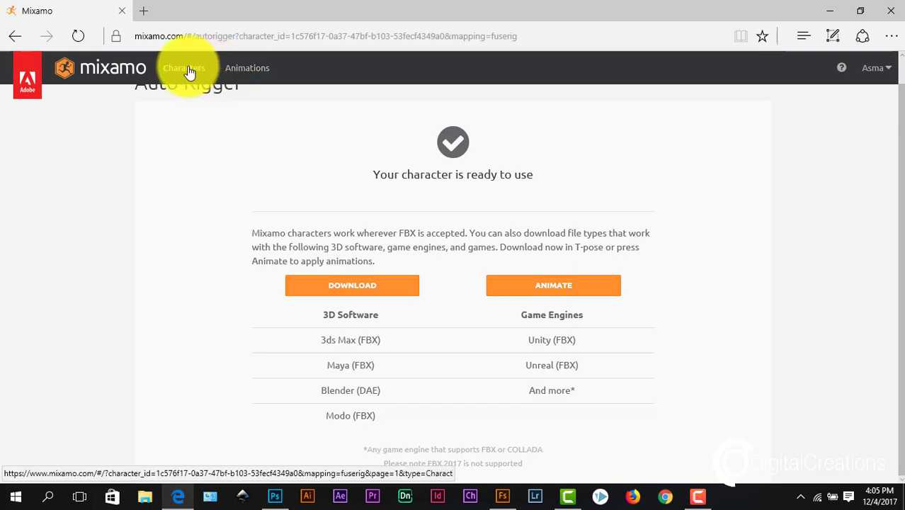
click(249, 69)
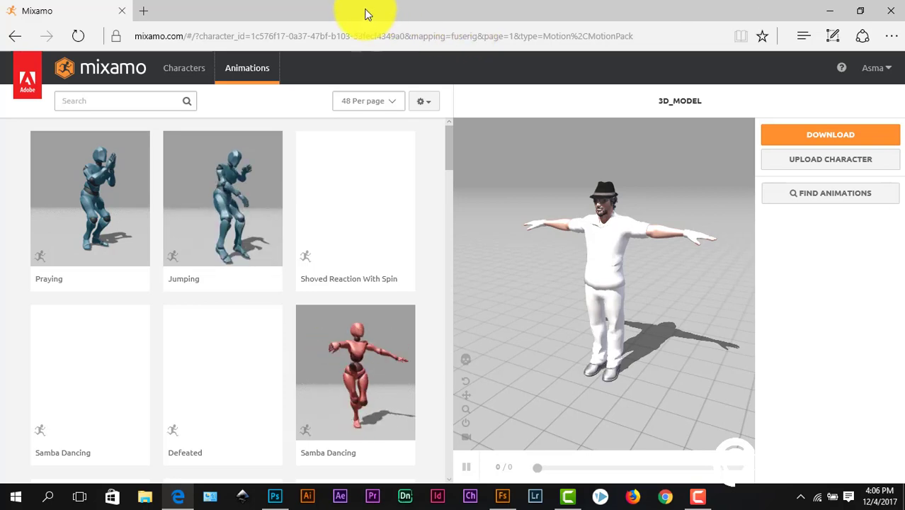
Step: Search the animations collection for "walking"
click(153, 100)
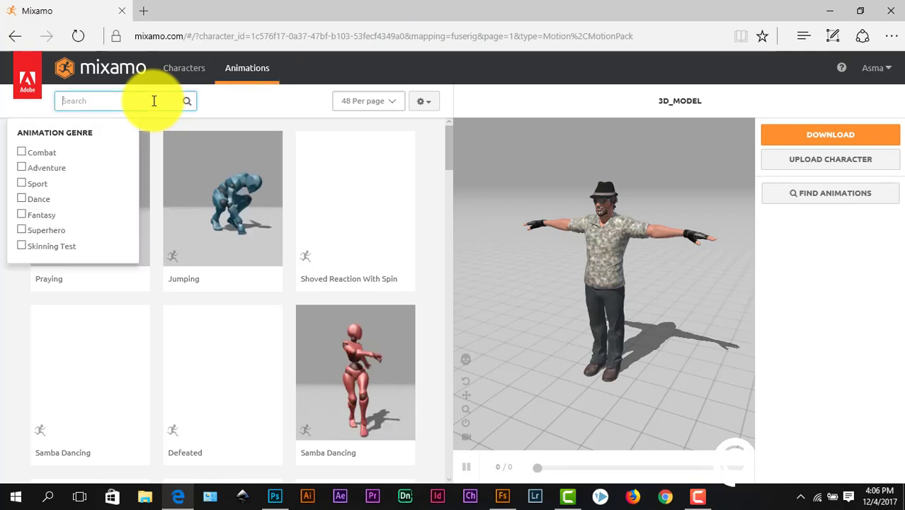
text(walkin)
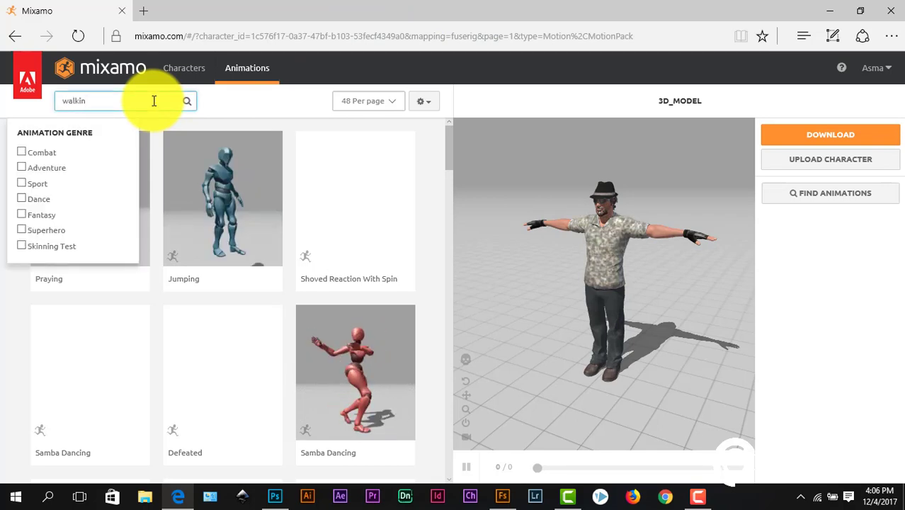
text(g)
key(Return)
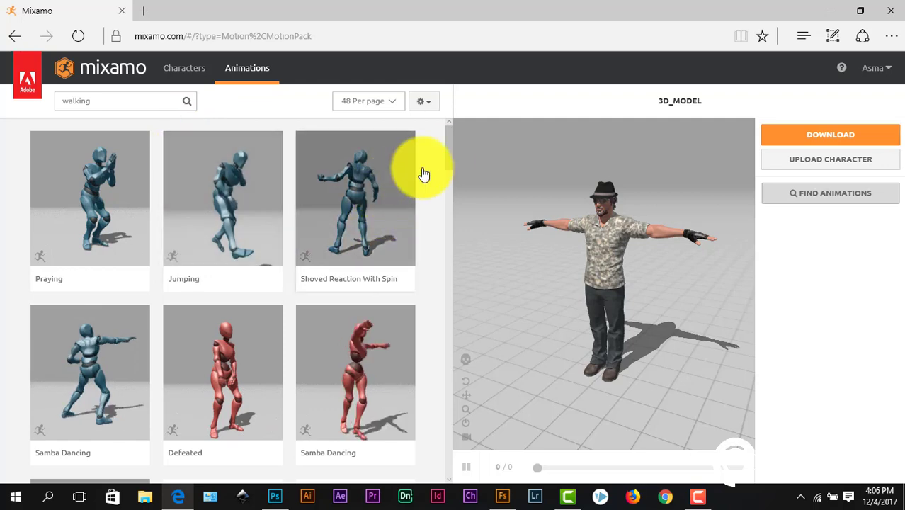
Step: Find the Walking animation in the collection and apply it to the uploaded character
drag(448, 148, 451, 211)
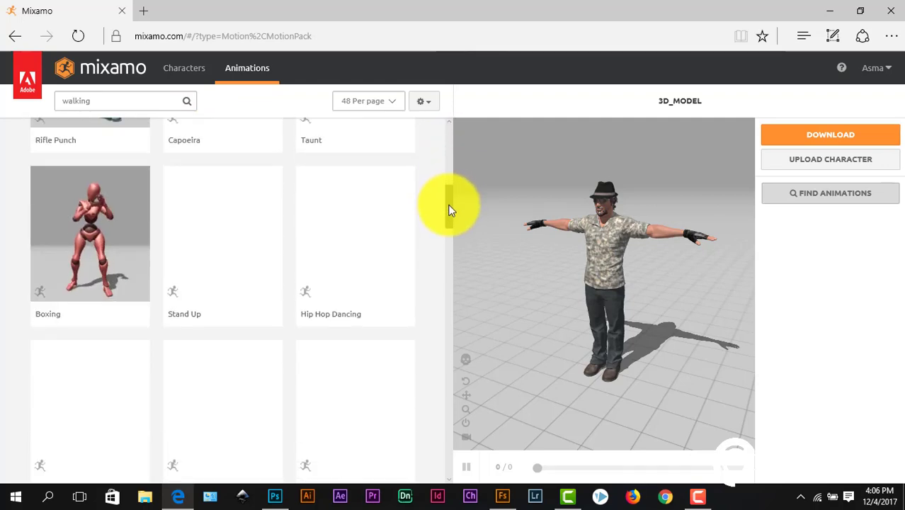
drag(450, 210, 450, 229)
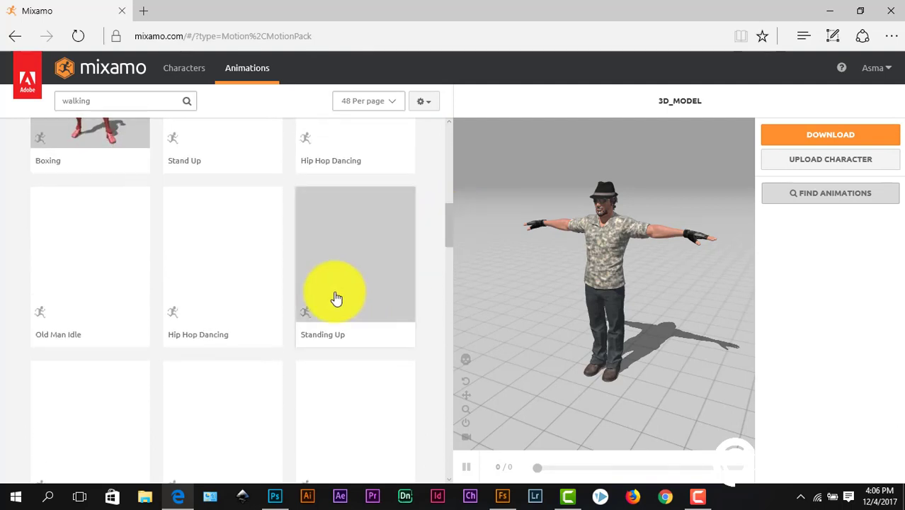
drag(450, 230, 439, 344)
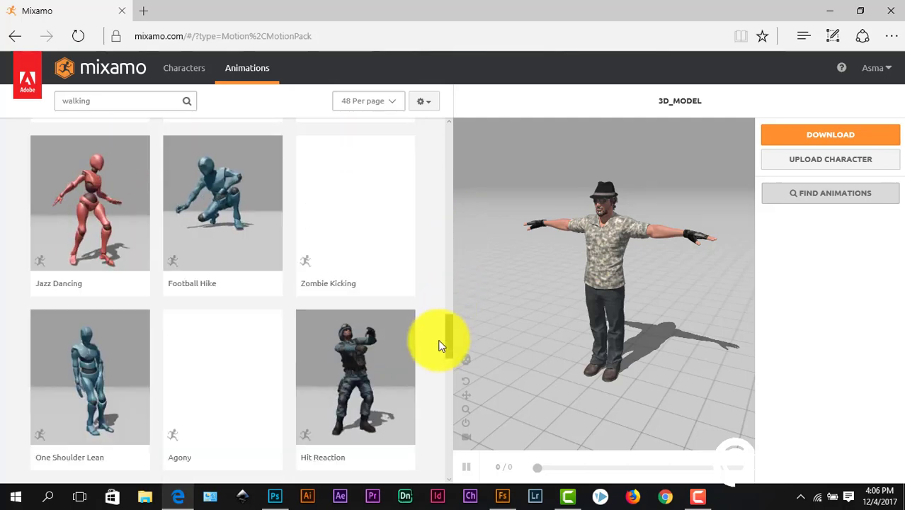
drag(439, 344, 439, 404)
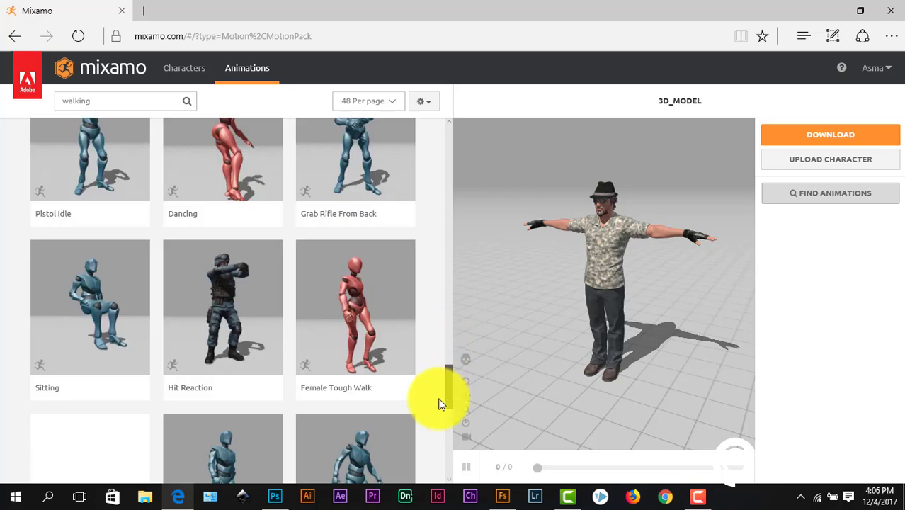
scroll(436, 407, down, 3)
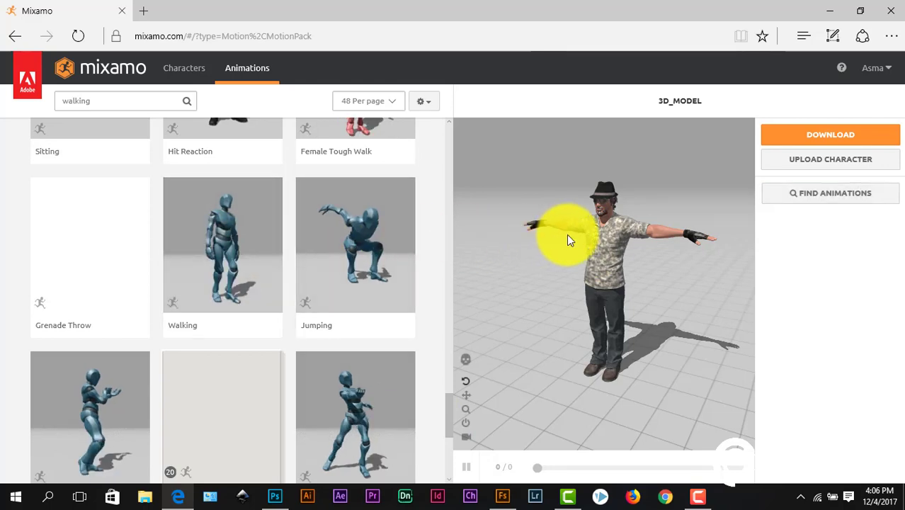
click(201, 242)
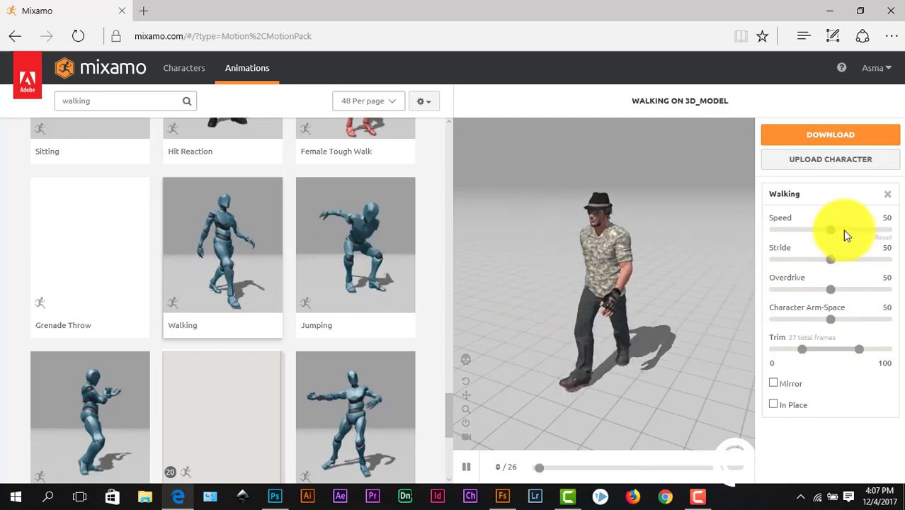
Step: Set the Walking animation's Speed to 9 and Overdrive to 21, and check the walk from another angle
click(813, 229)
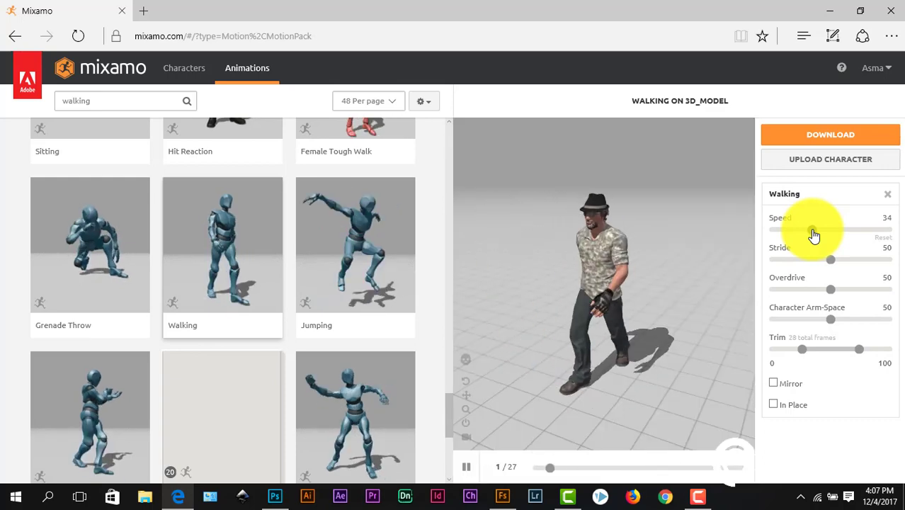
click(786, 233)
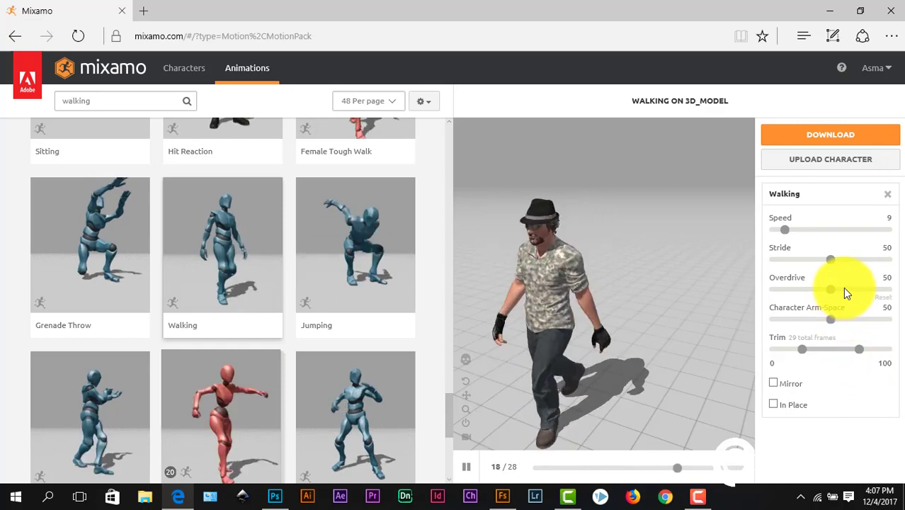
drag(846, 290, 885, 296)
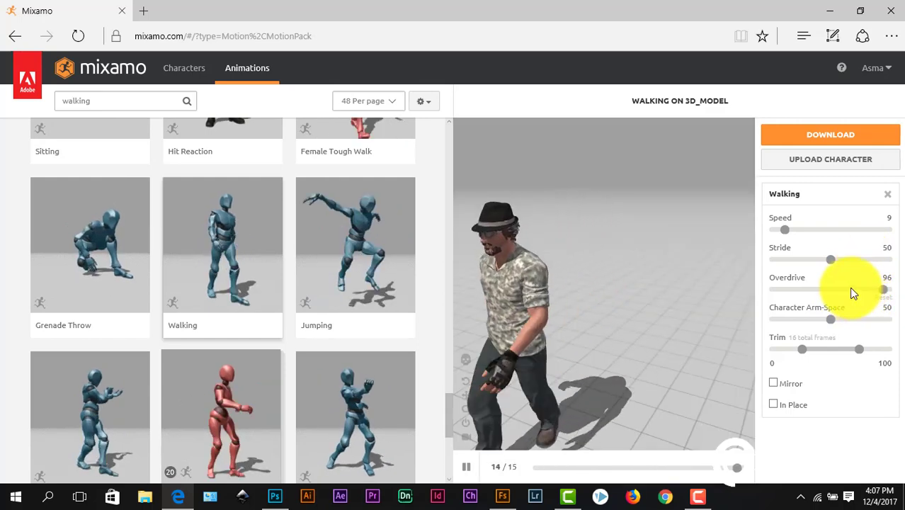
click(798, 293)
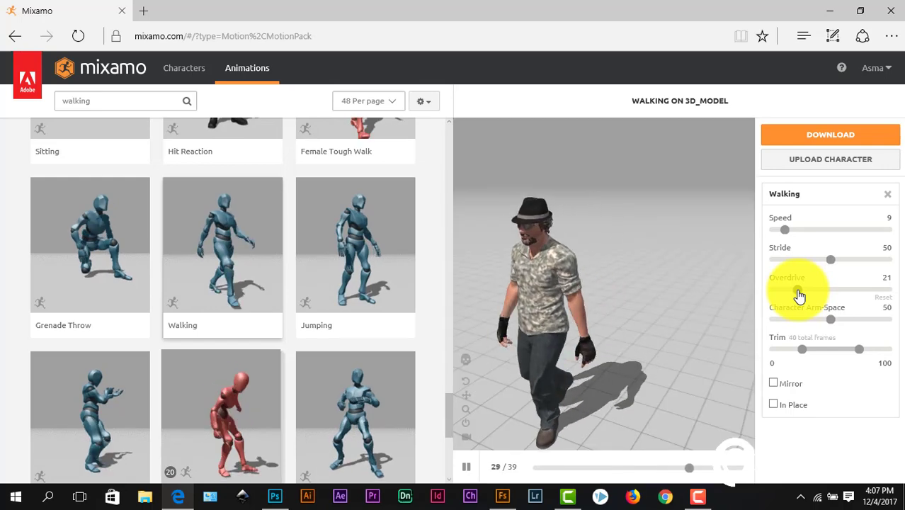
drag(575, 263, 648, 299)
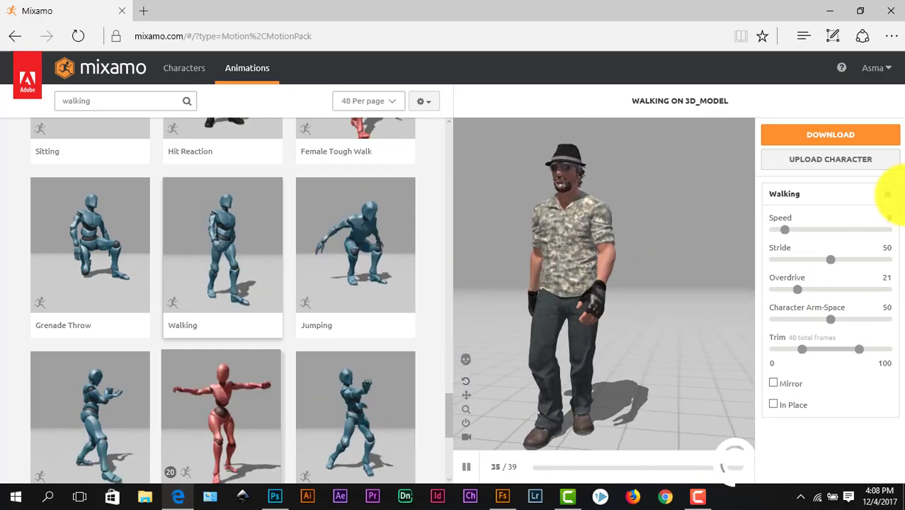
Step: Review the thumbnail and results-per-page options, and preview the walking character briefly in skeleton view
click(422, 106)
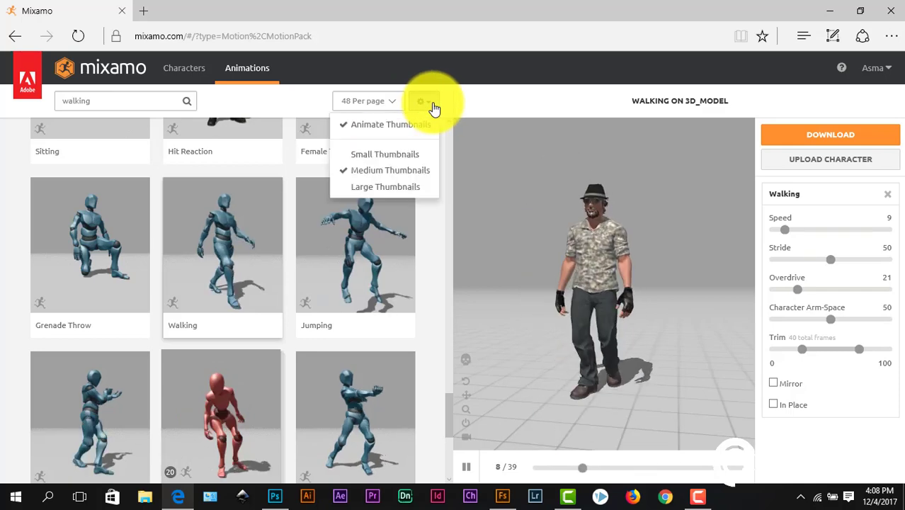
click(396, 101)
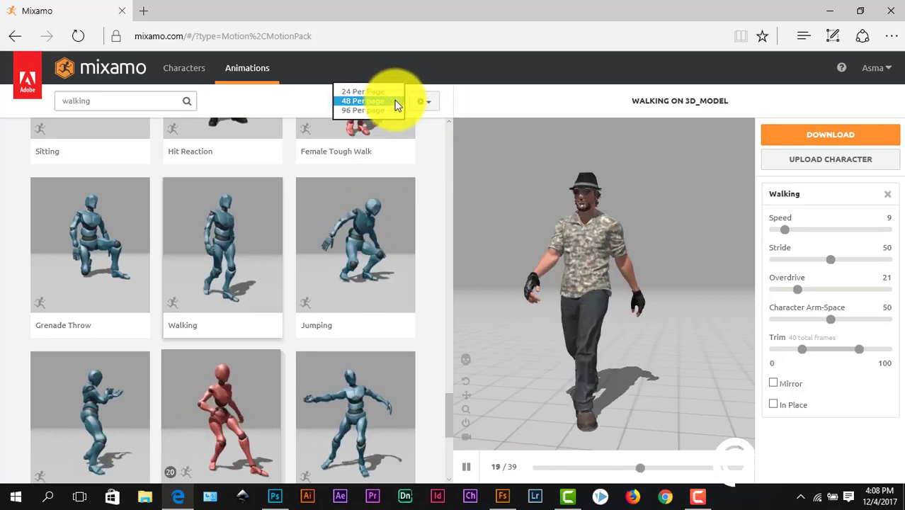
click(603, 100)
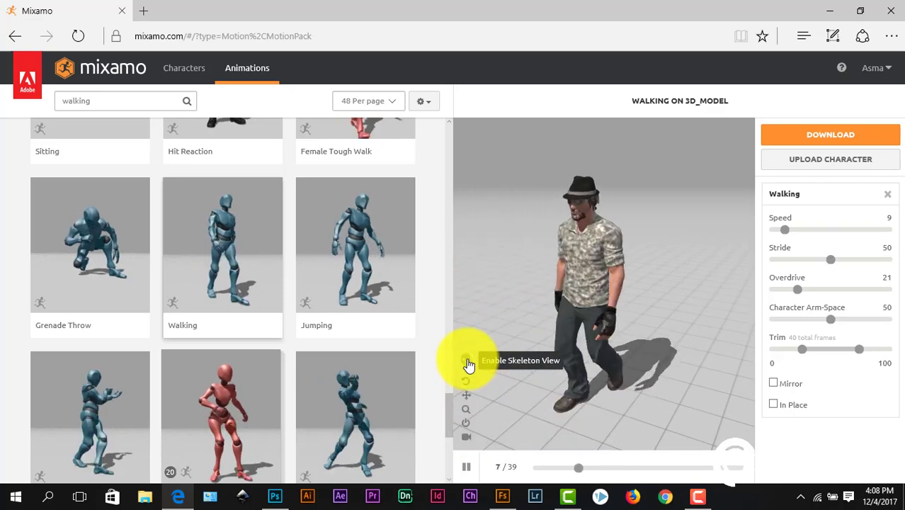
click(468, 364)
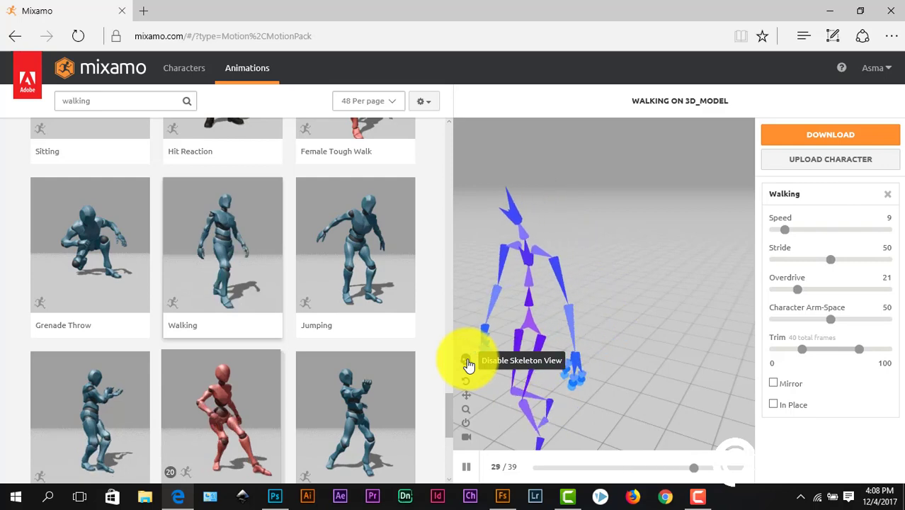
click(468, 364)
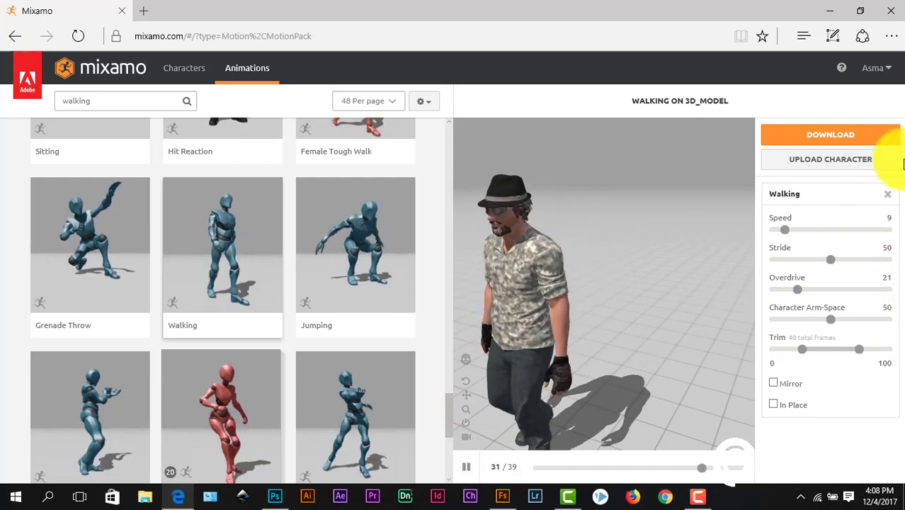
Step: Open the stock characters collection and reduce the Walking animation's Speed to 0
click(183, 68)
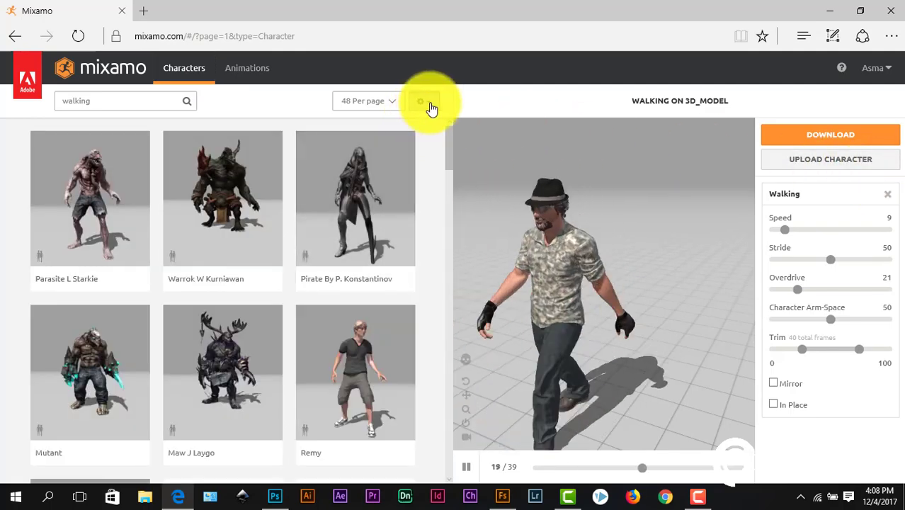
click(424, 104)
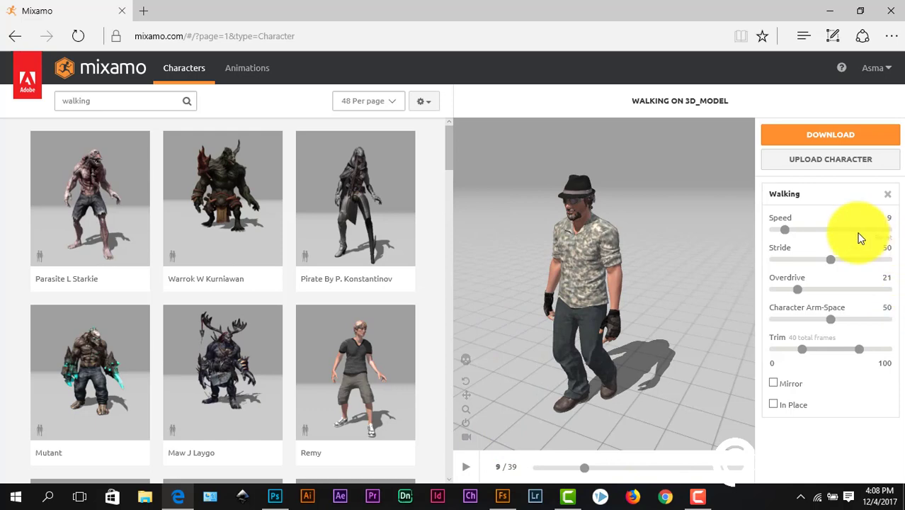
drag(864, 234, 747, 235)
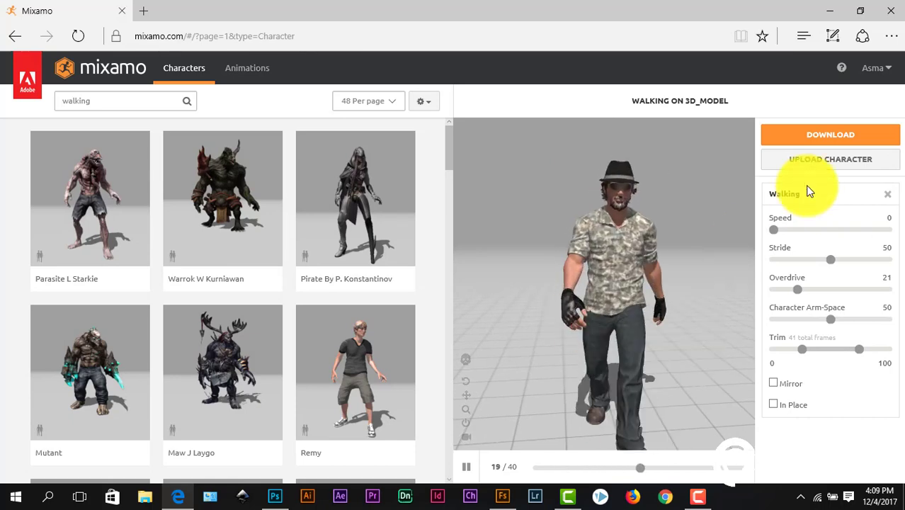
Step: Download the animated character in Collada(.Dae) format with skin, at 30 frames per second and no keyframe reduction
click(815, 139)
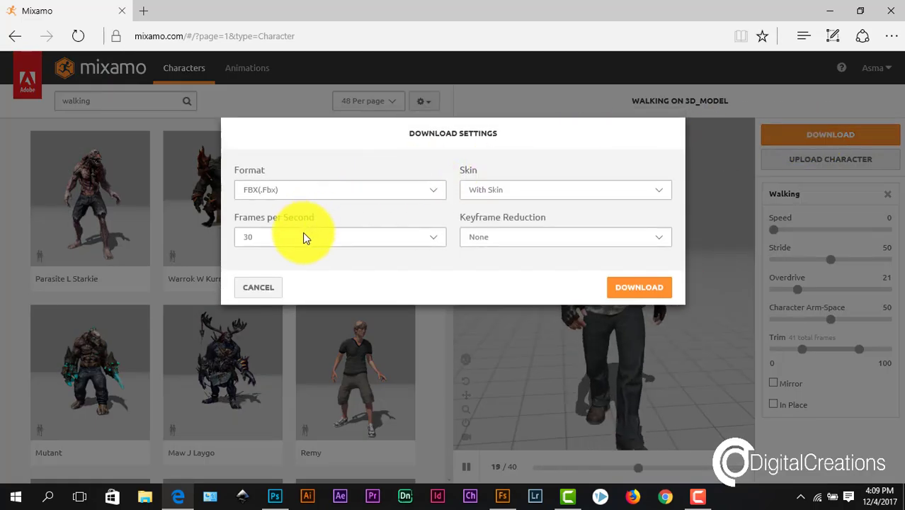
click(535, 191)
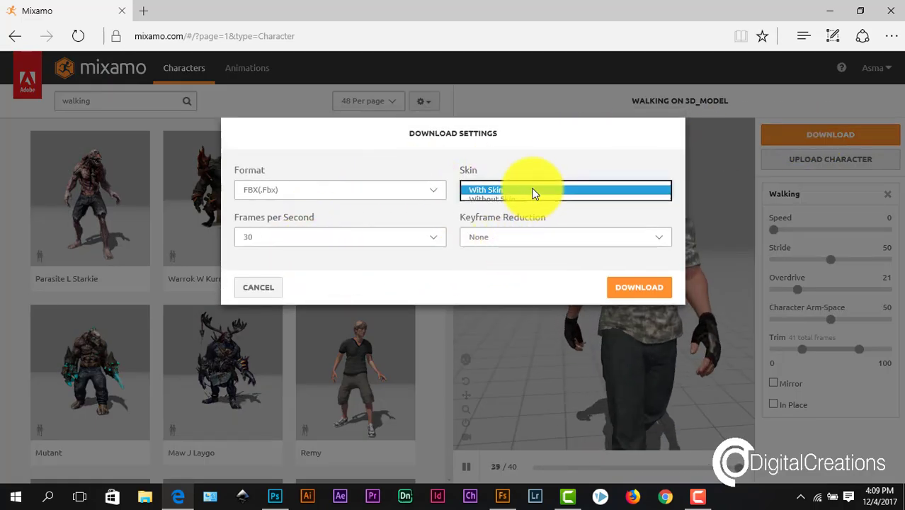
click(535, 191)
click(322, 197)
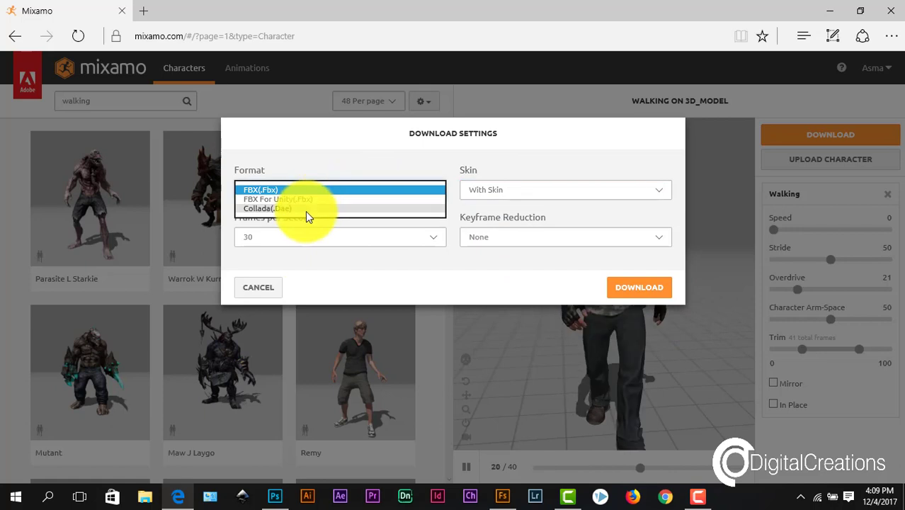
click(295, 210)
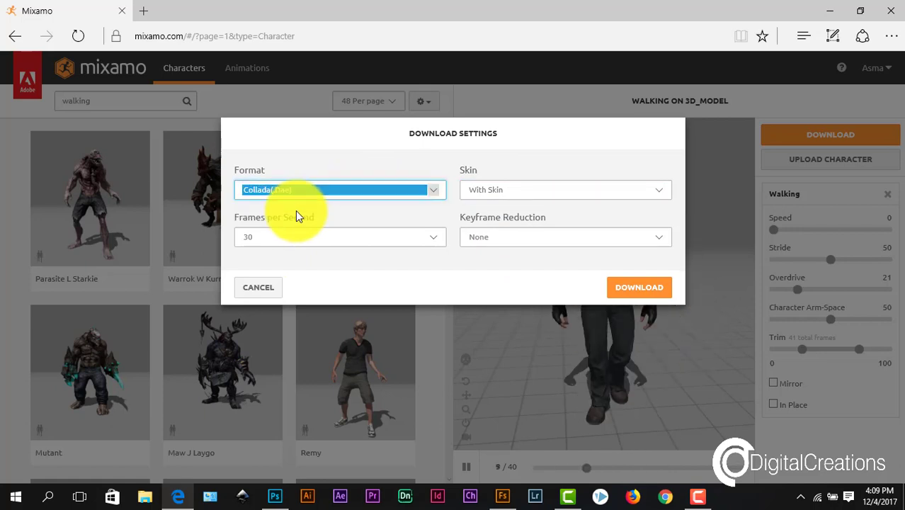
click(479, 236)
click(492, 239)
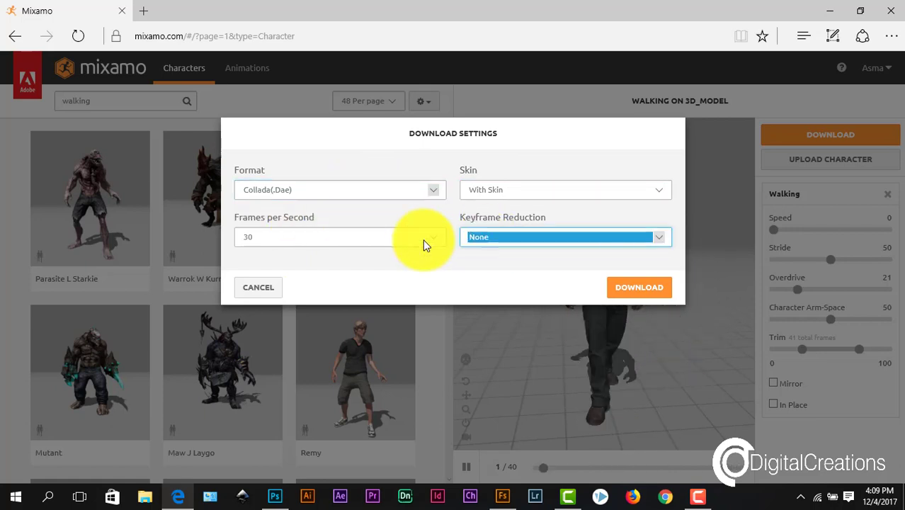
click(653, 290)
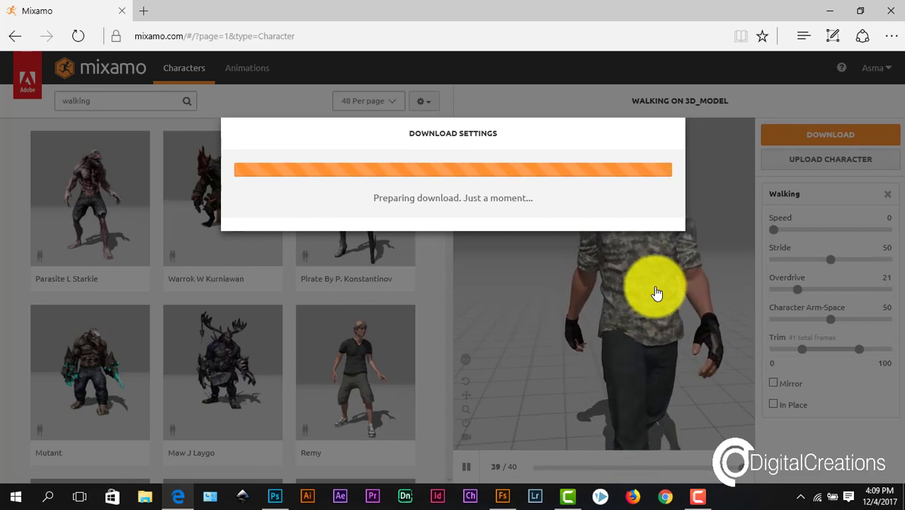